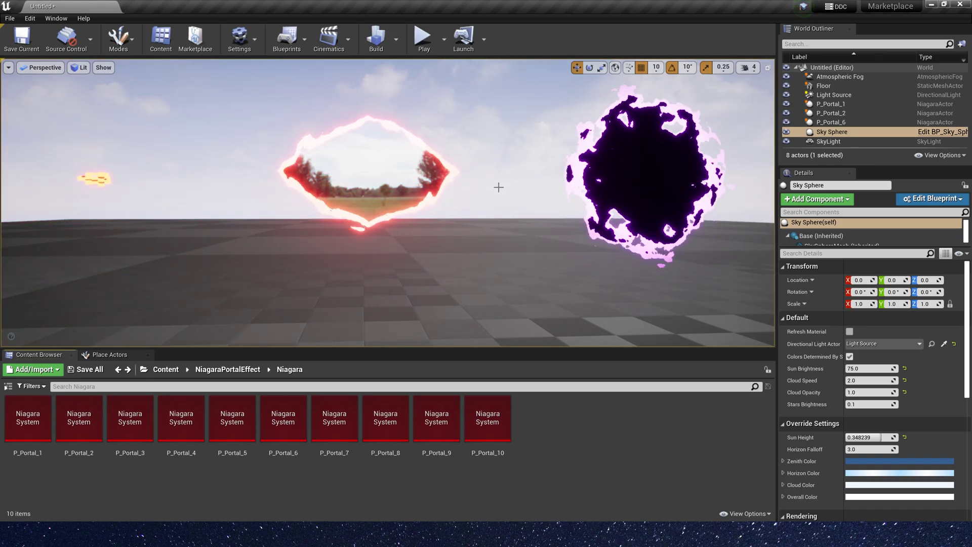
# - Open the P_Portal_1 Niagara system, set the Portal emitter's particle Lifetime to 5, and preview the effect
pyautogui.doubleClick(43, 405)
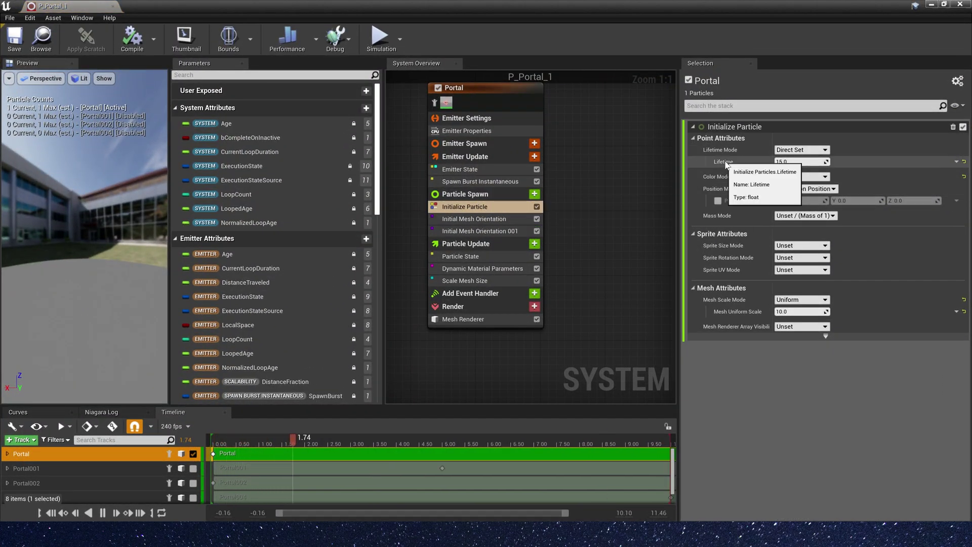
pyautogui.click(729, 164)
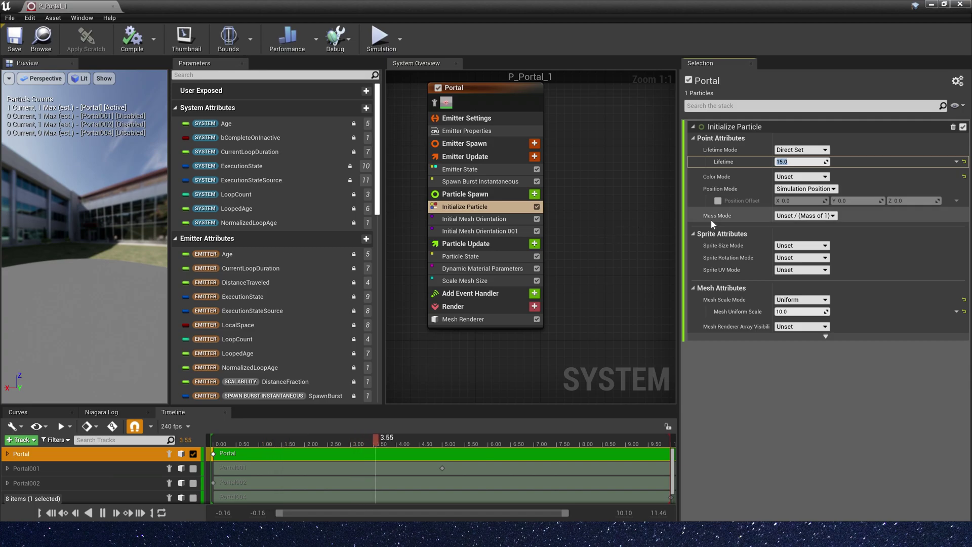
pyautogui.press('Return')
pyautogui.moveTo(72, 262); pyautogui.dragTo(164, 262)
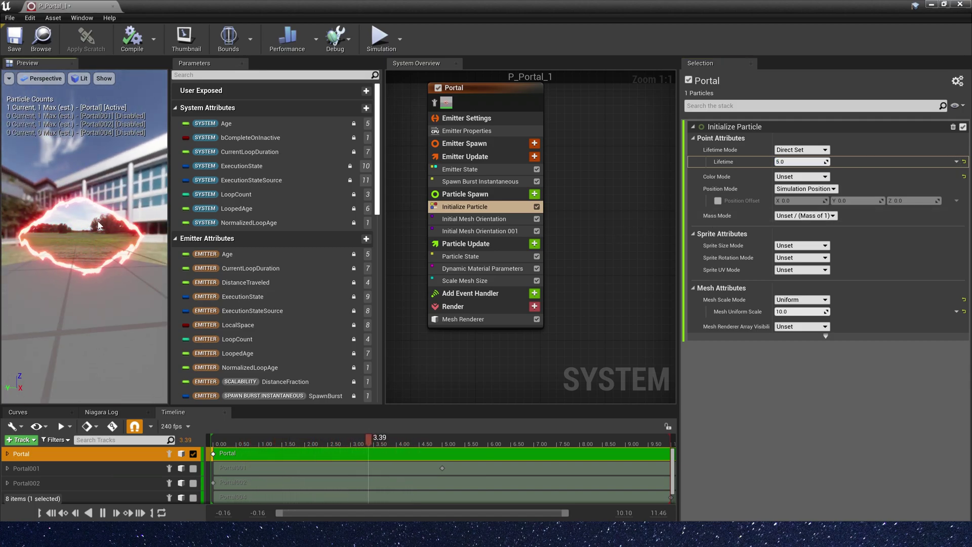
pyautogui.moveTo(92, 274); pyautogui.dragTo(86, 273)
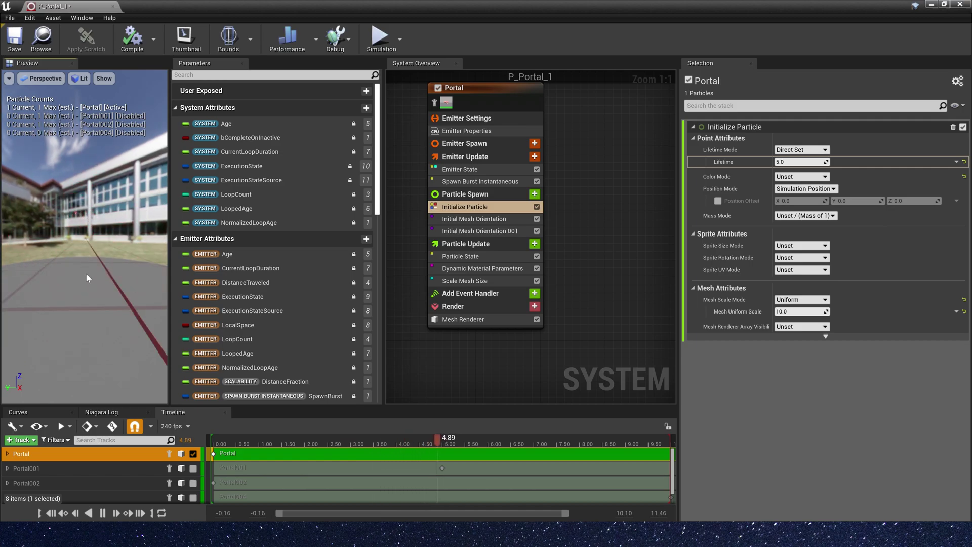
# - Check how the shortened P_Portal_1 effect plays in the level viewport
pyautogui.doubleClick(506, 5)
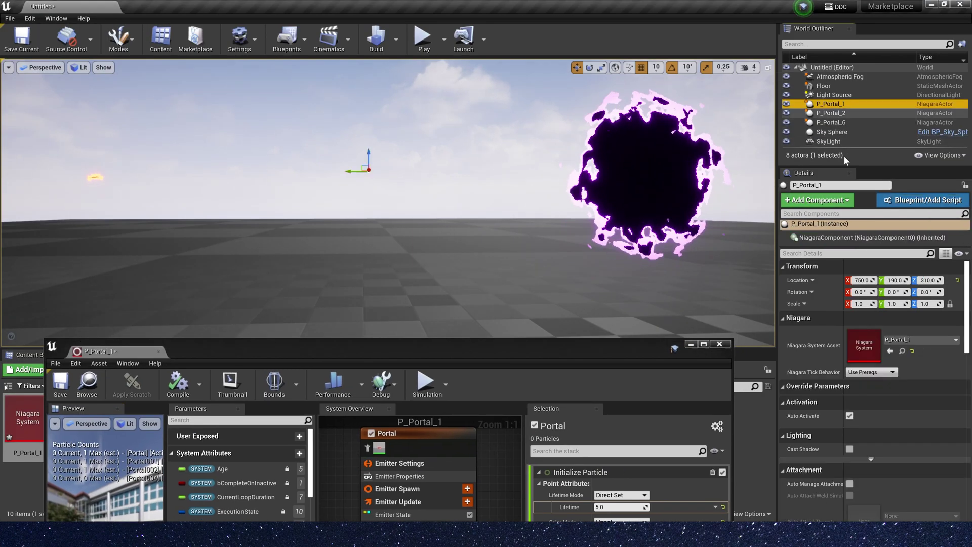
pyautogui.click(464, 230)
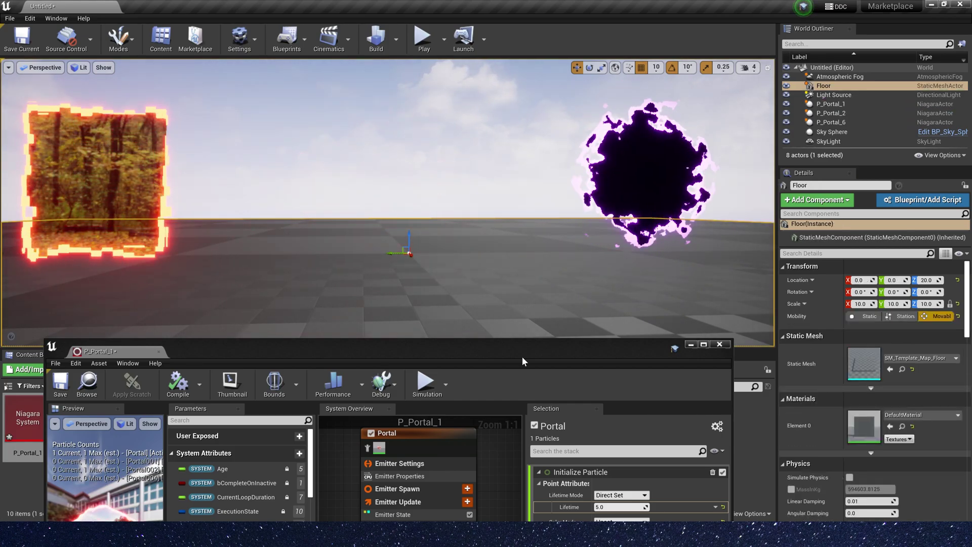
# - Try a particle Lifetime of 100 on the Portal emitter and check the portal in the level viewport
pyautogui.doubleClick(521, 357)
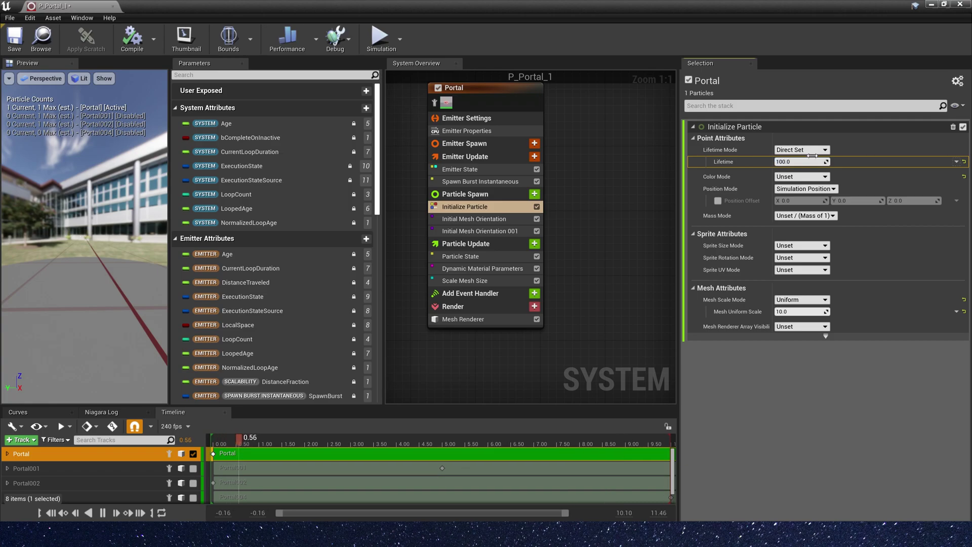
pyautogui.click(931, 5)
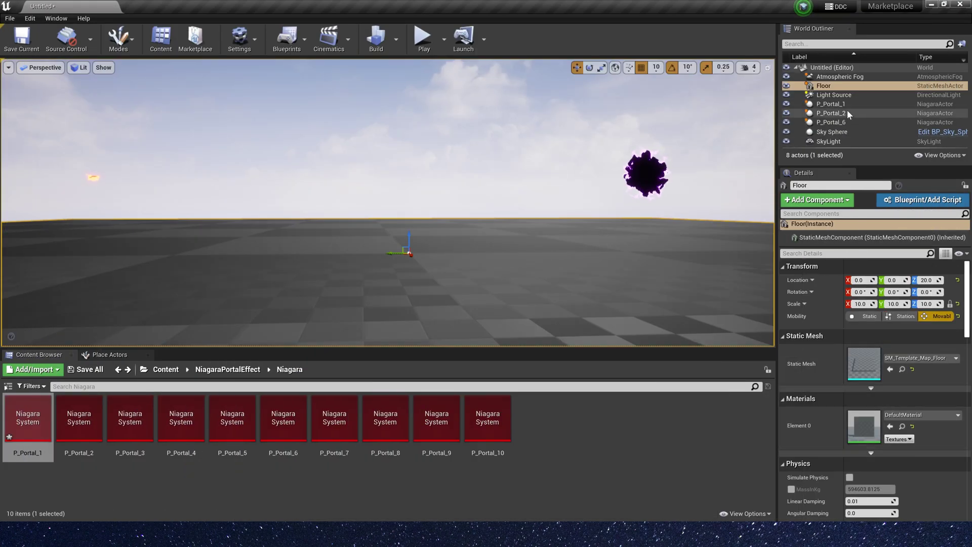
pyautogui.click(397, 228)
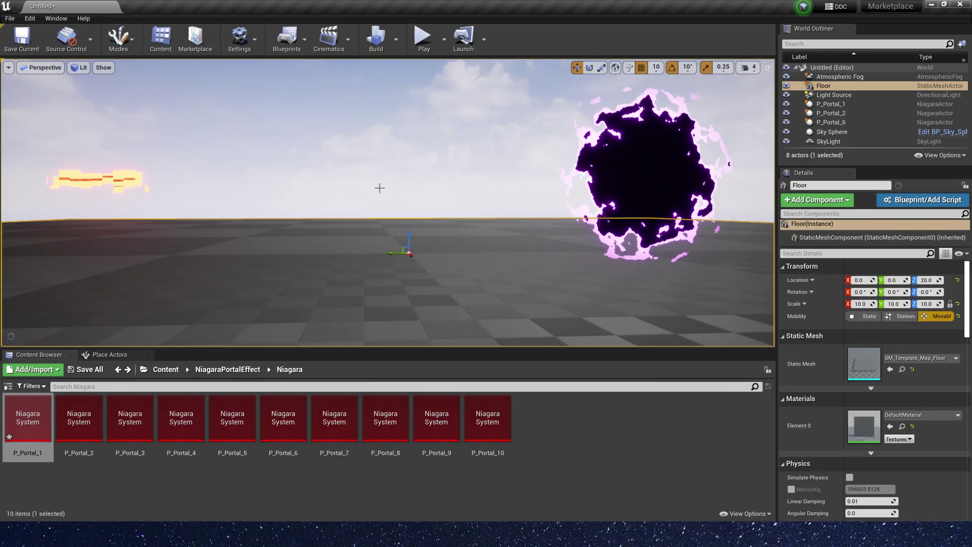
pyautogui.click(370, 173)
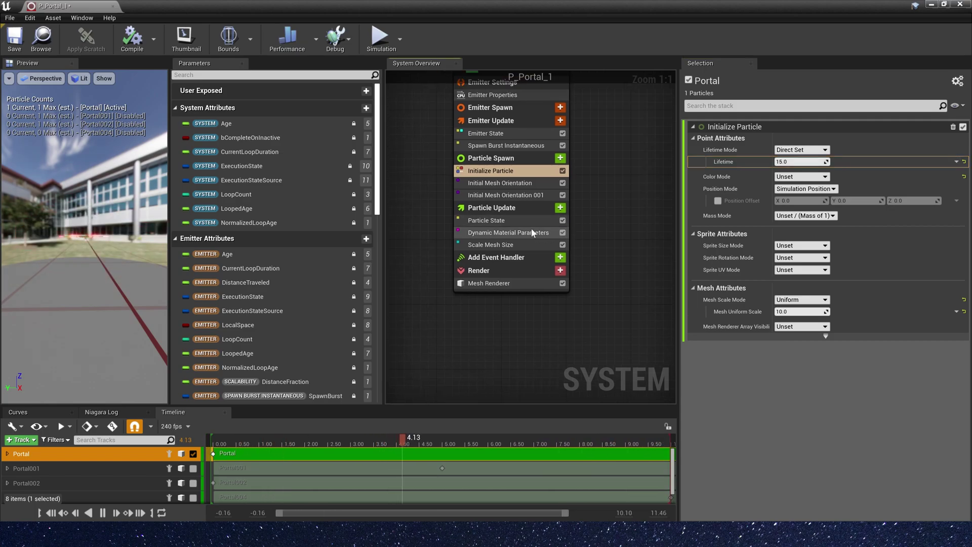
# - Duplicate the Portal emitter twice within the P_Portal_1 system
pyautogui.click(530, 230)
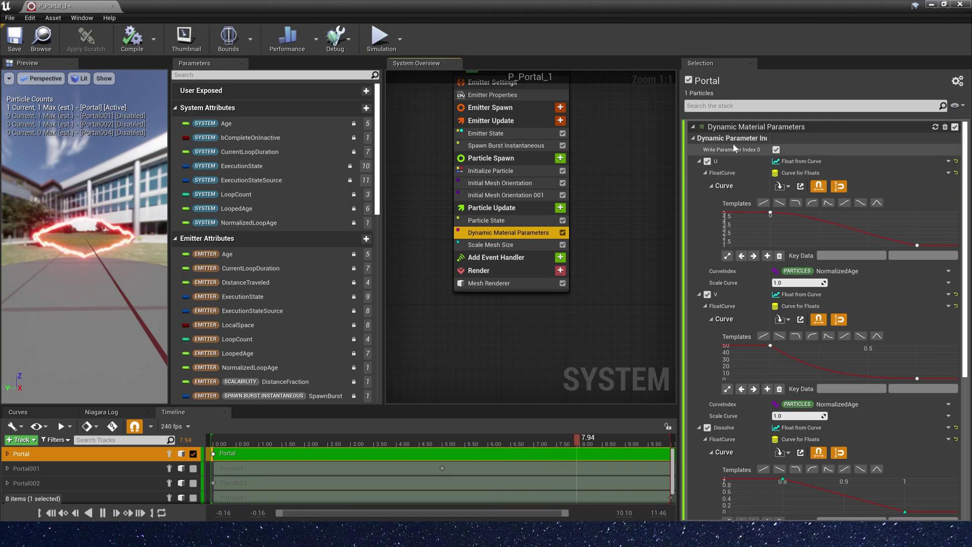
pyautogui.click(511, 109)
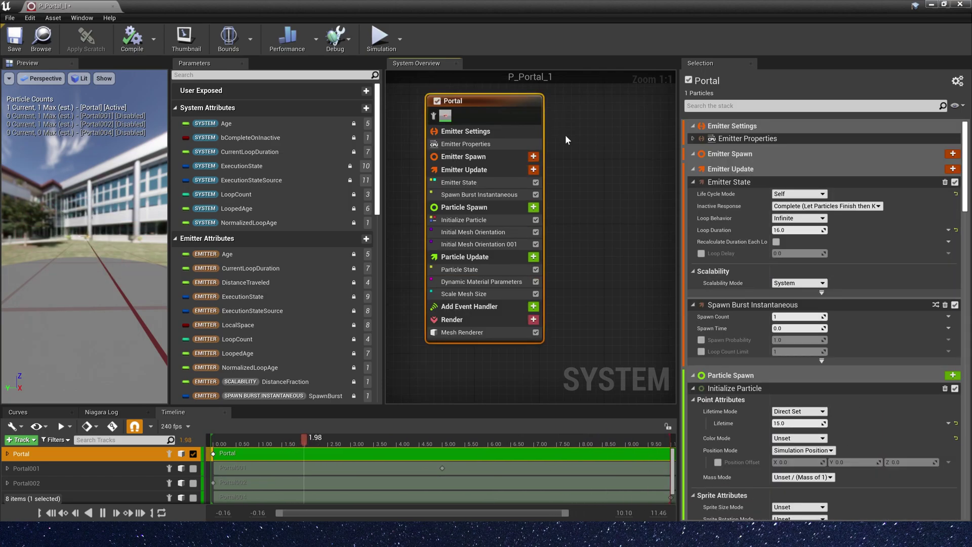
pyautogui.moveTo(580, 127); pyautogui.dragTo(534, 153, button='right')
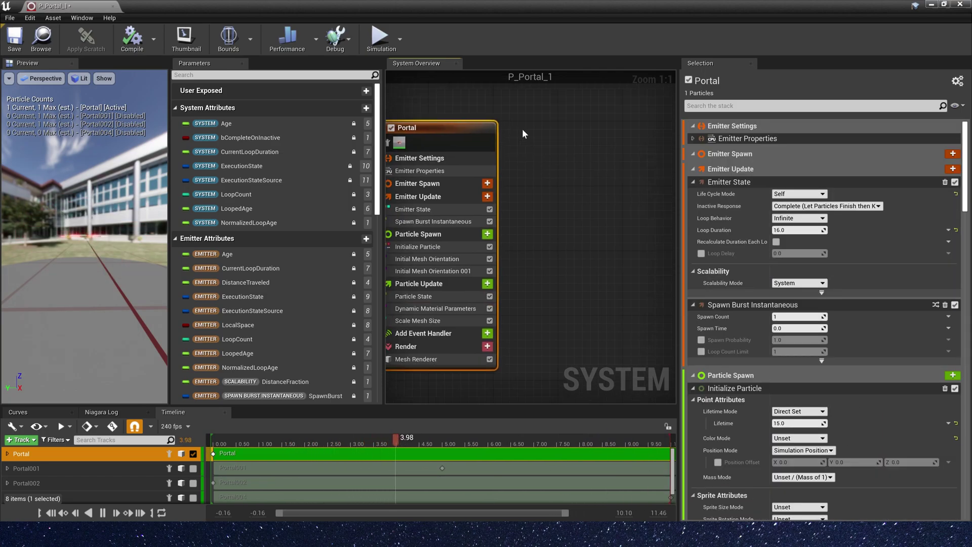
pyautogui.hotkey('ctrl', 'v')
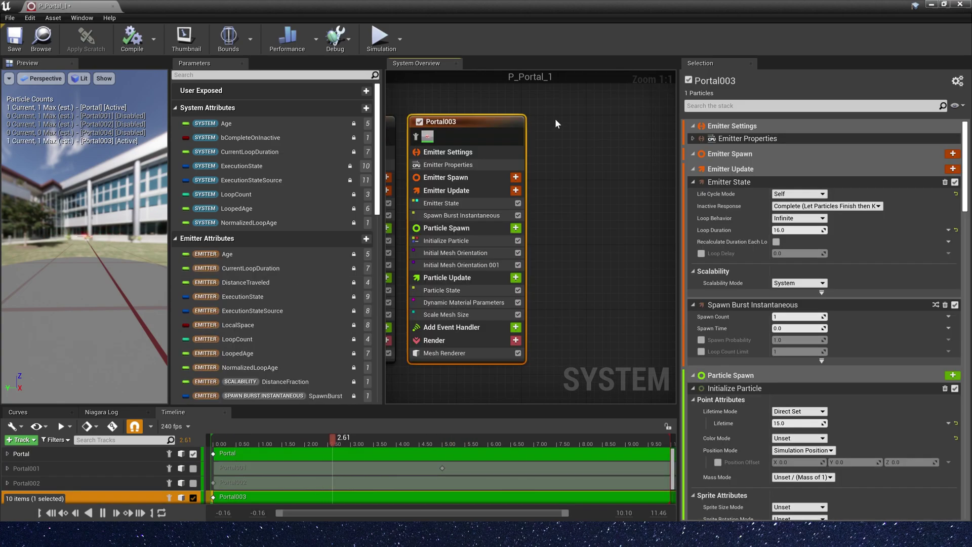
pyautogui.hotkey('ctrl', 'v')
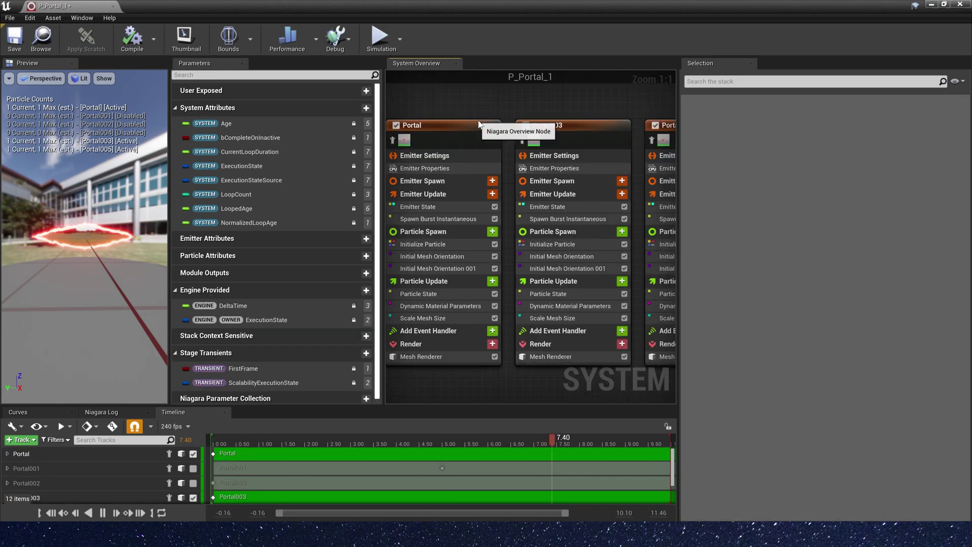
# - Rename the original Portal emitter as Open, its first copy as Loop, and its second copy as Close
pyautogui.click(479, 124)
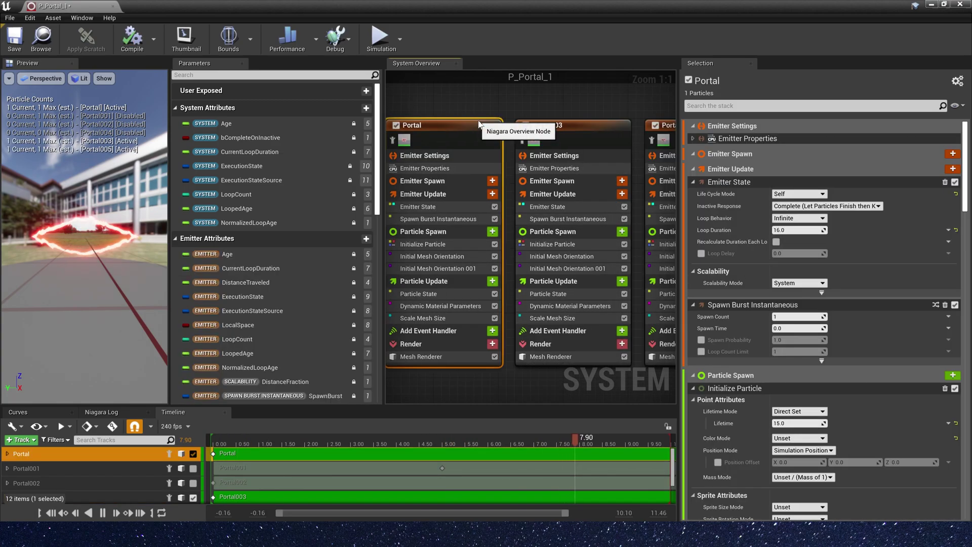
pyautogui.click(479, 124)
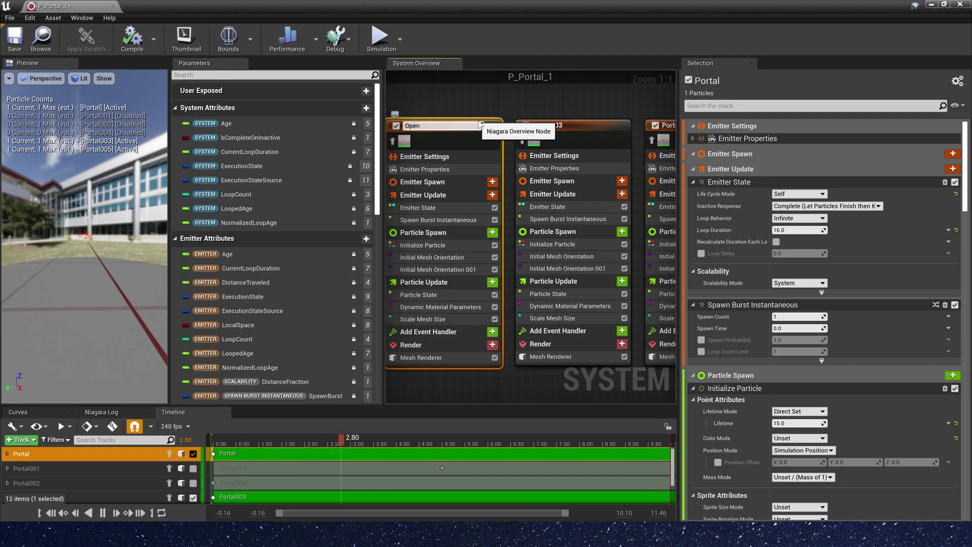
pyautogui.press('Return')
pyautogui.click(538, 126)
pyautogui.click(538, 126)
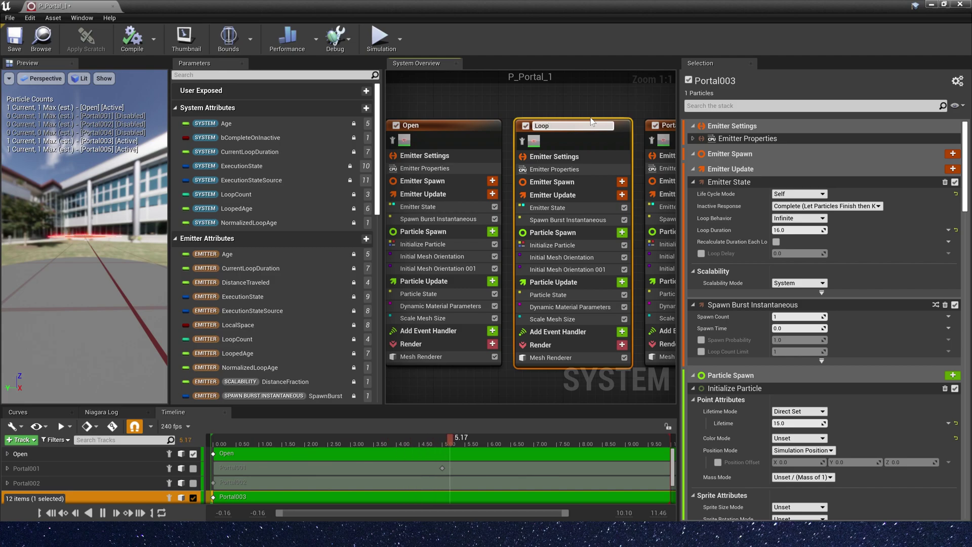
pyautogui.click(611, 95)
pyautogui.moveTo(611, 95); pyautogui.dragTo(480, 107, button='right')
pyautogui.click(591, 143)
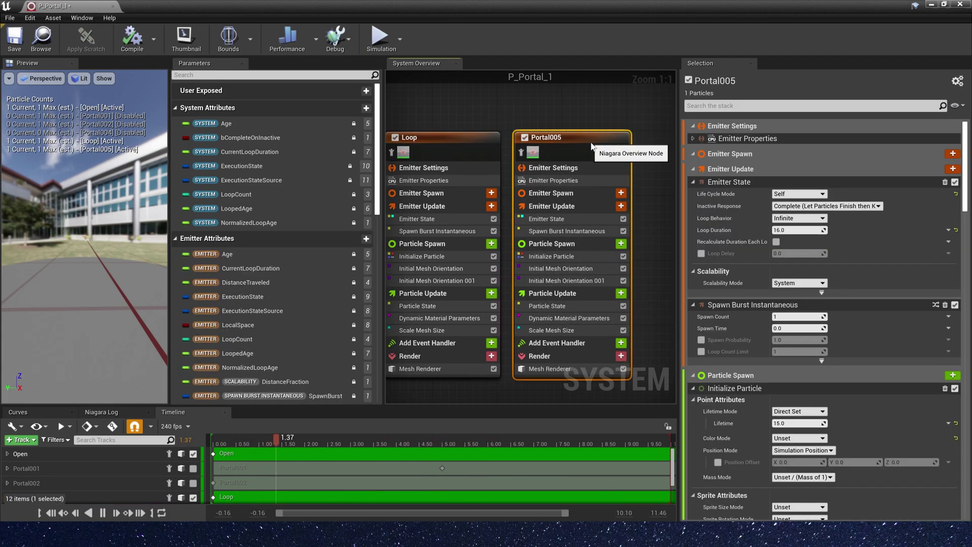
pyautogui.press('F2')
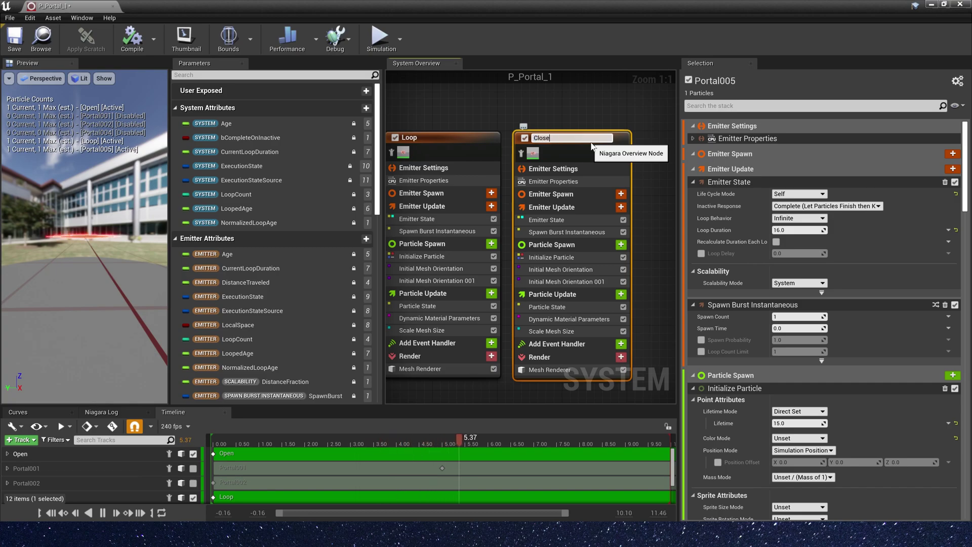
pyautogui.press('Return')
# - In the Open emitter's Dynamic Material Parameters, set the time of the U curve's last key to 1
pyautogui.moveTo(452, 116); pyautogui.dragTo(528, 95, button='right')
pyautogui.moveTo(468, 96); pyautogui.dragTo(535, 103, button='right')
pyautogui.moveTo(498, 101); pyautogui.dragTo(512, 73, button='right')
pyautogui.click(471, 275)
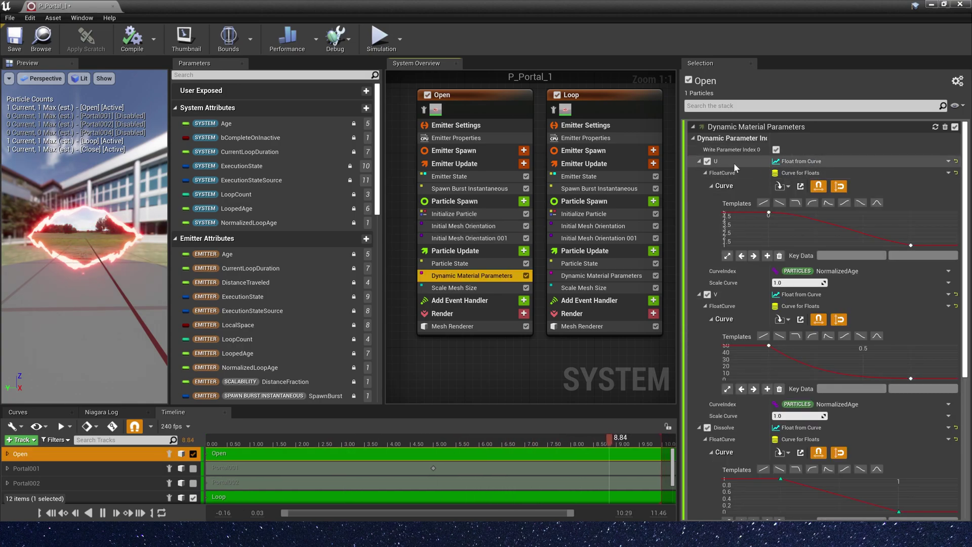
pyautogui.click(911, 245)
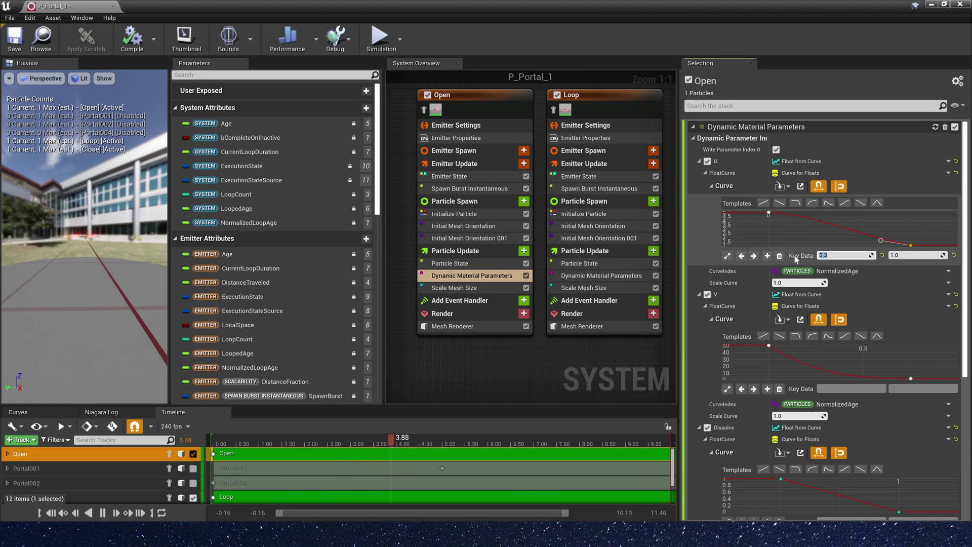
pyautogui.write('1')
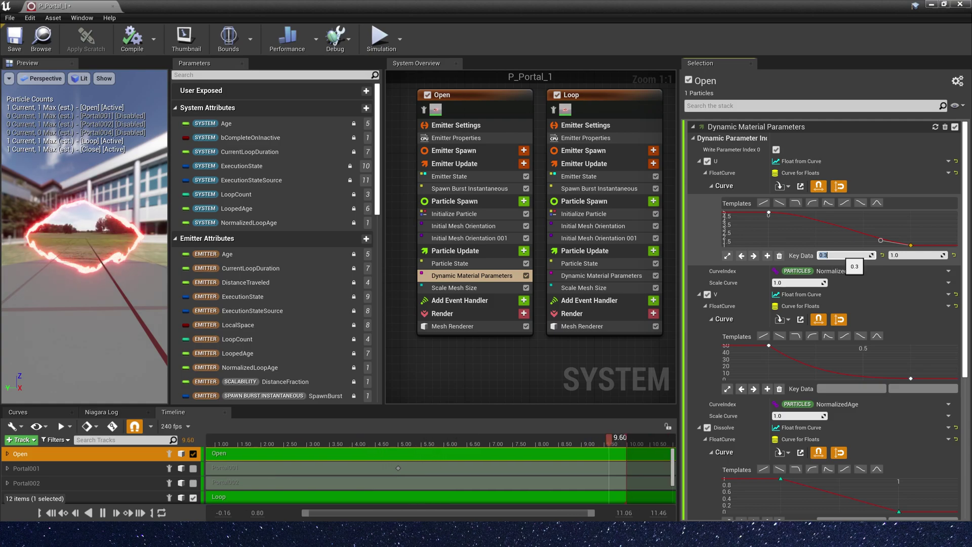
pyautogui.press('Tab')
# - Set the time of the V curve's last key to 1 and adjust the tangent of its first key
pyautogui.click(911, 379)
pyautogui.click(845, 388)
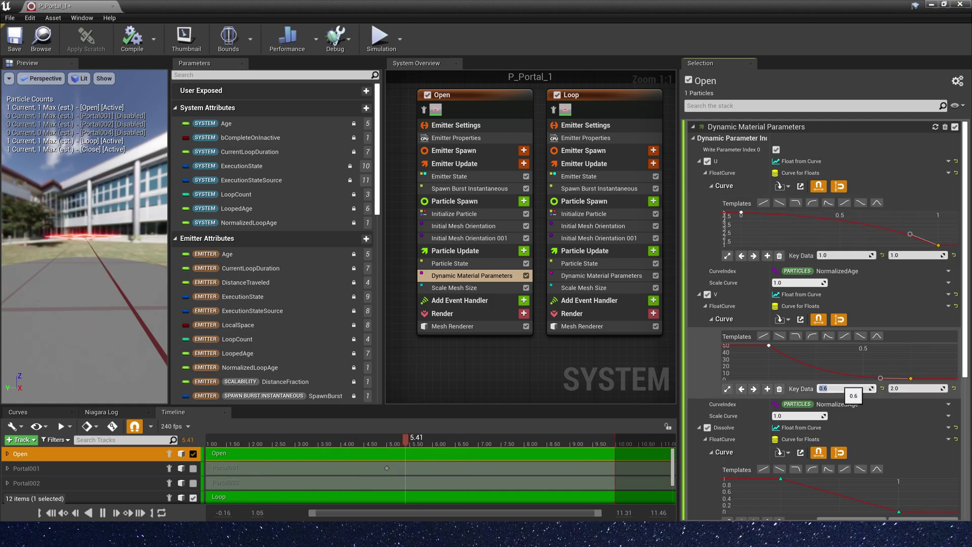
pyautogui.write('1')
pyautogui.press('Tab')
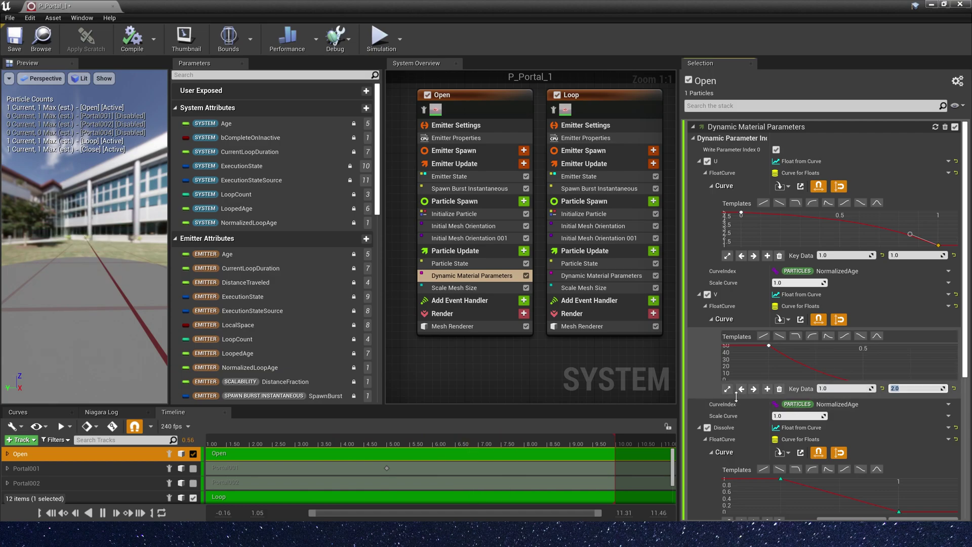
pyautogui.moveTo(771, 366); pyautogui.dragTo(778, 364)
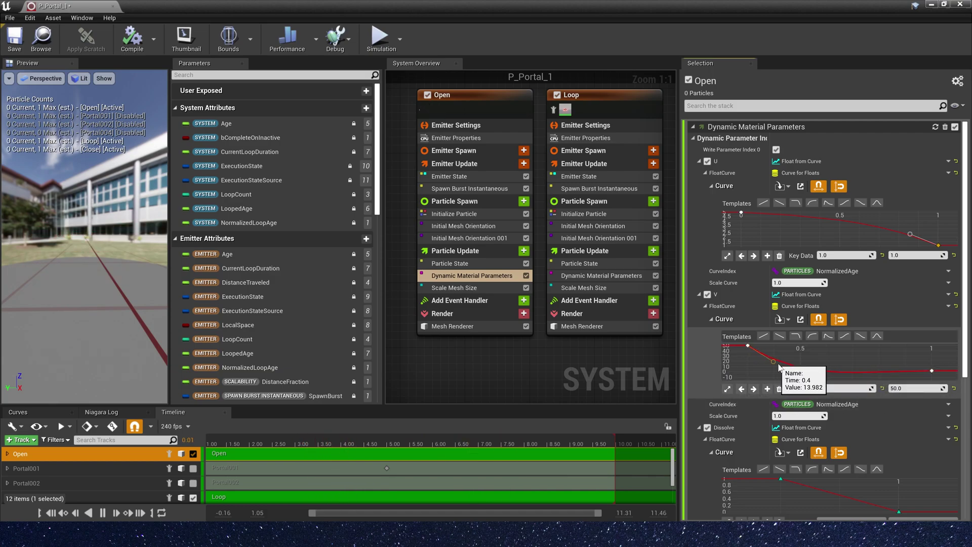
pyautogui.click(932, 370)
# - Reset the Open emitter's Dissolve parameter from a curve to a constant and set it to 1
pyautogui.scroll(-2, 939, 371)
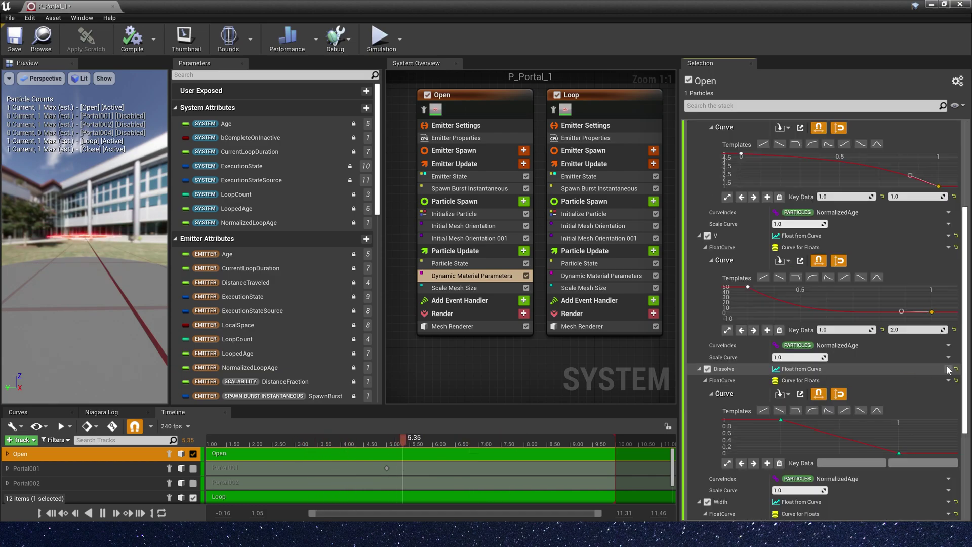
pyautogui.click(956, 369)
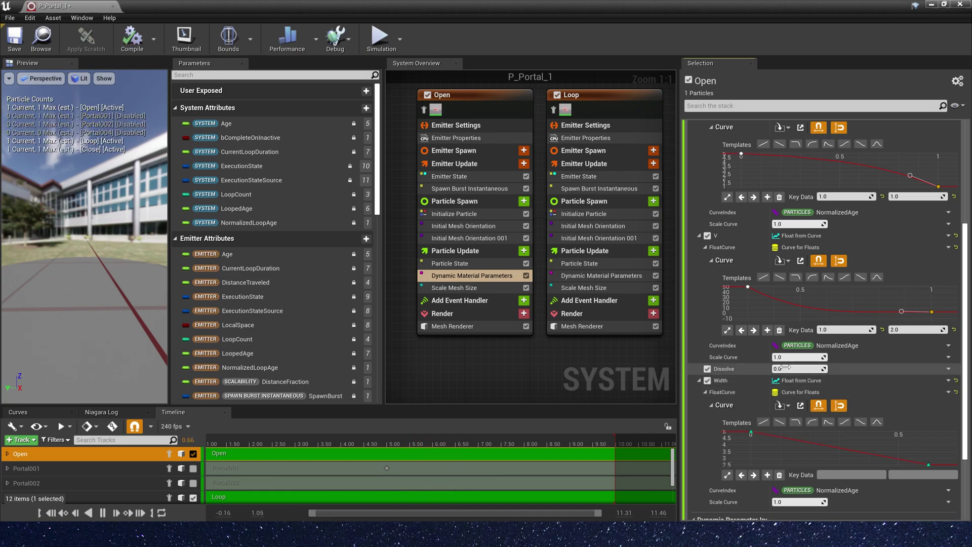
pyautogui.click(785, 369)
pyautogui.write('1')
pyautogui.press('Return')
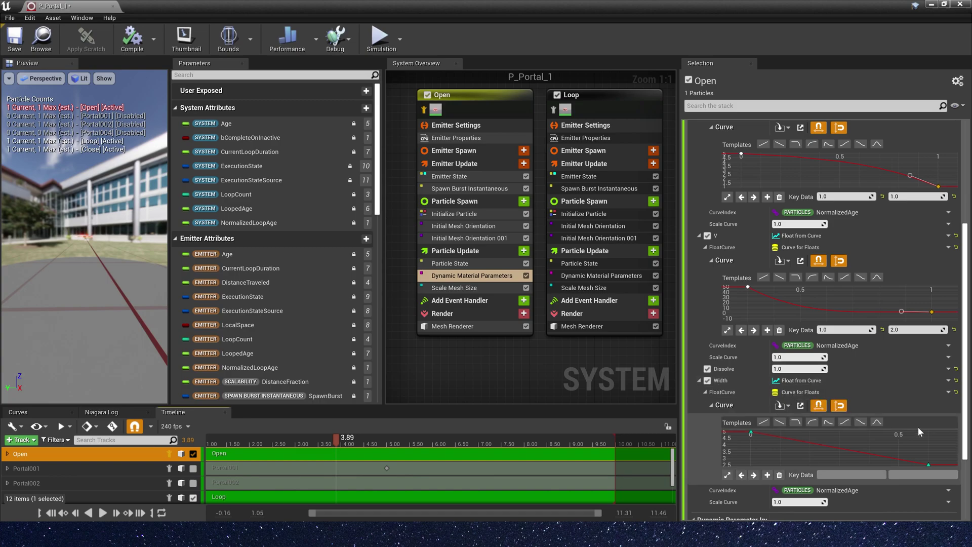
# - Open the time of the Width curve's last key for editing, and inspect the last key of the Scale Mesh Size curve
pyautogui.click(929, 465)
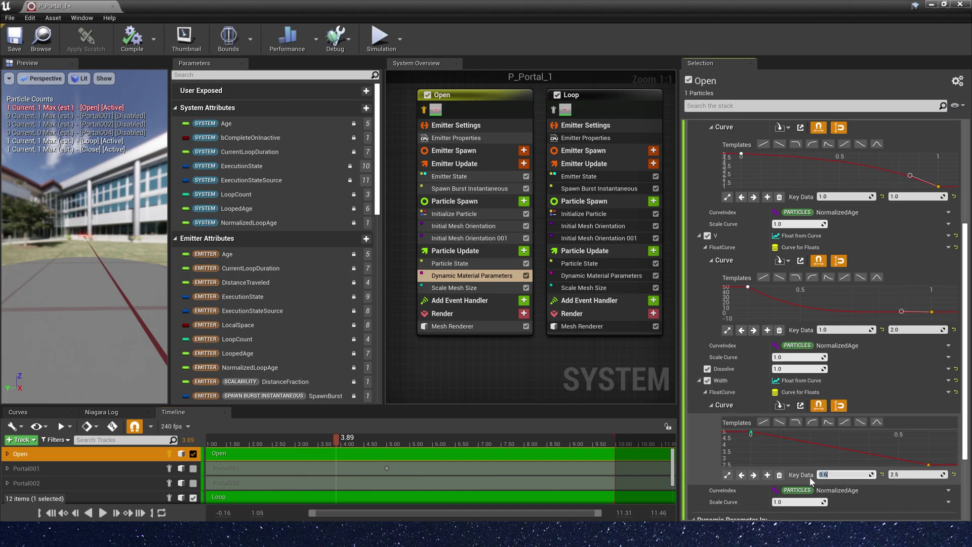
pyautogui.click(454, 287)
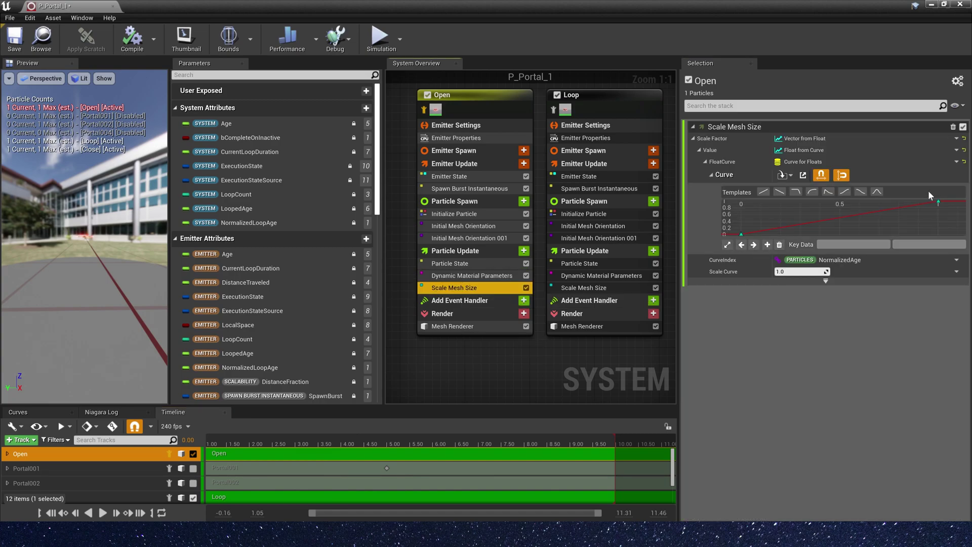
pyautogui.click(937, 202)
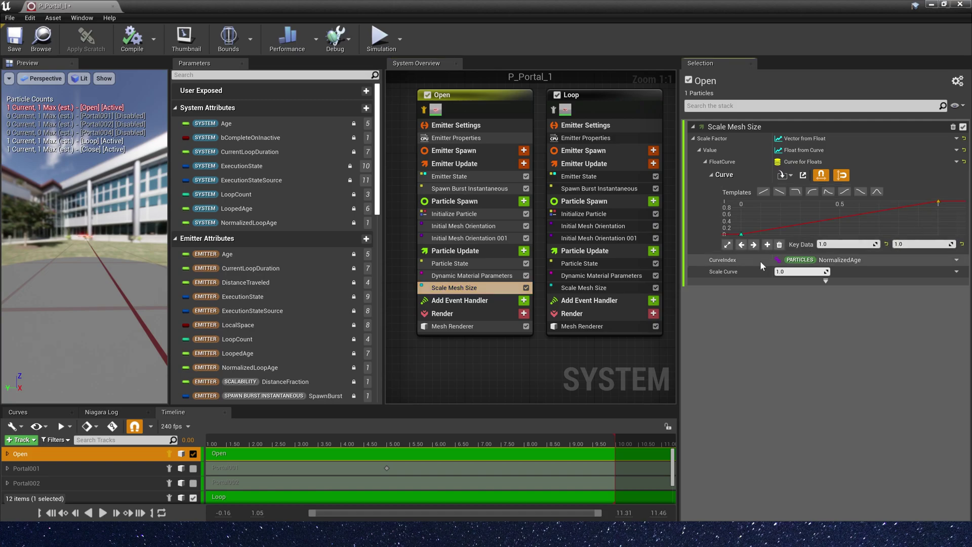
# - Set the Open emitter's particle Lifetime to 3 and scrub the timeline to preview its opening animation
pyautogui.click(454, 213)
pyautogui.moveTo(228, 437); pyautogui.dragTo(593, 478)
pyautogui.click(720, 164)
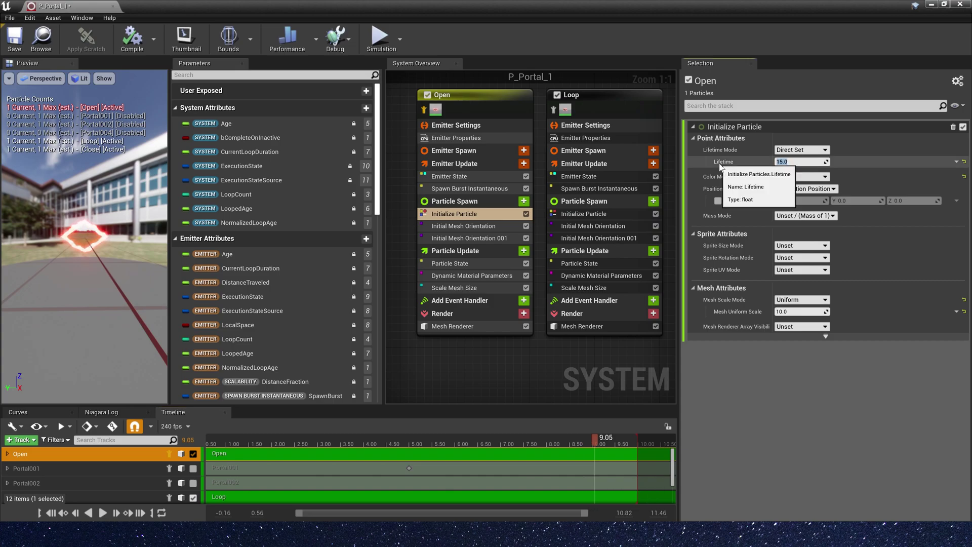
pyautogui.write('3')
pyautogui.press('Return')
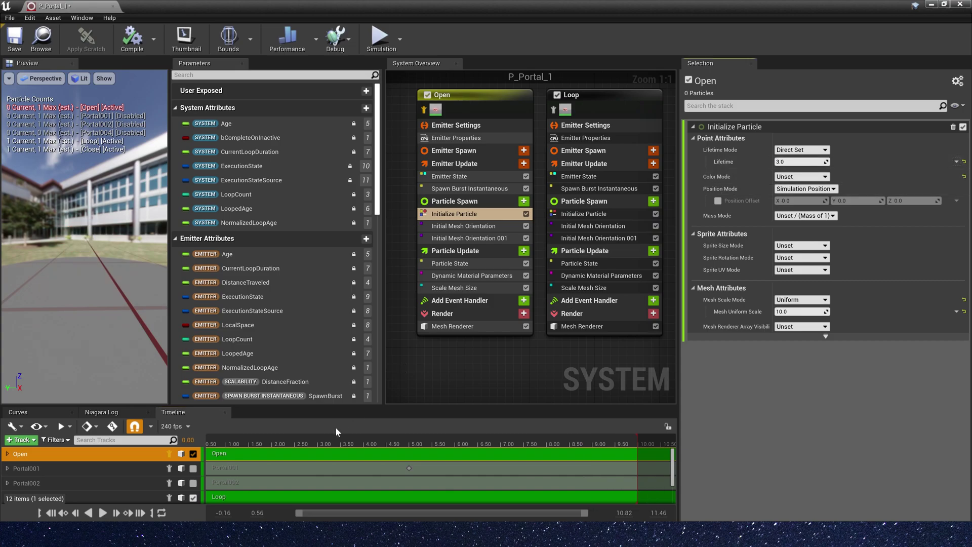
pyautogui.moveTo(334, 439); pyautogui.dragTo(313, 467)
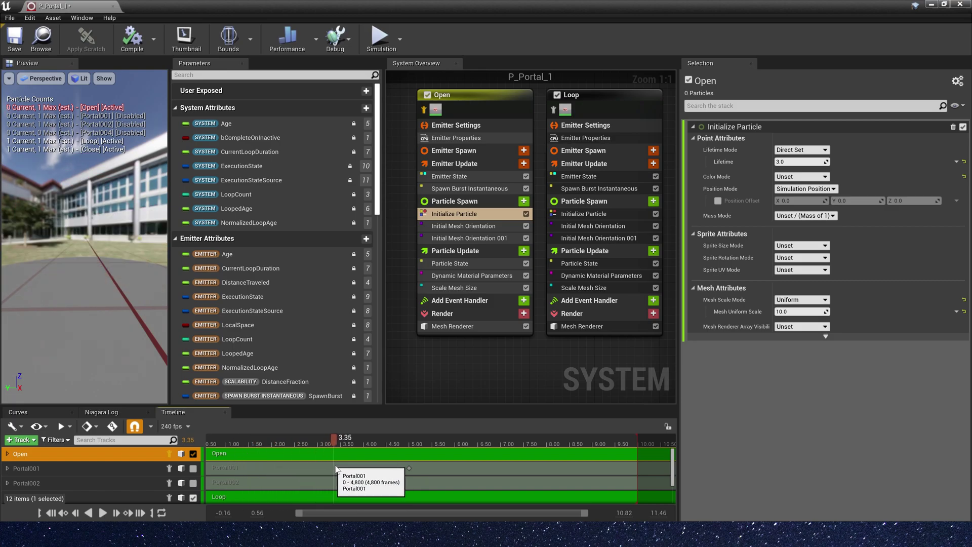
# - Straighten the Open emitter's U and V curves between their keys, and scrub the timeline to 3.05 to preview the opening animation
pyautogui.click(472, 275)
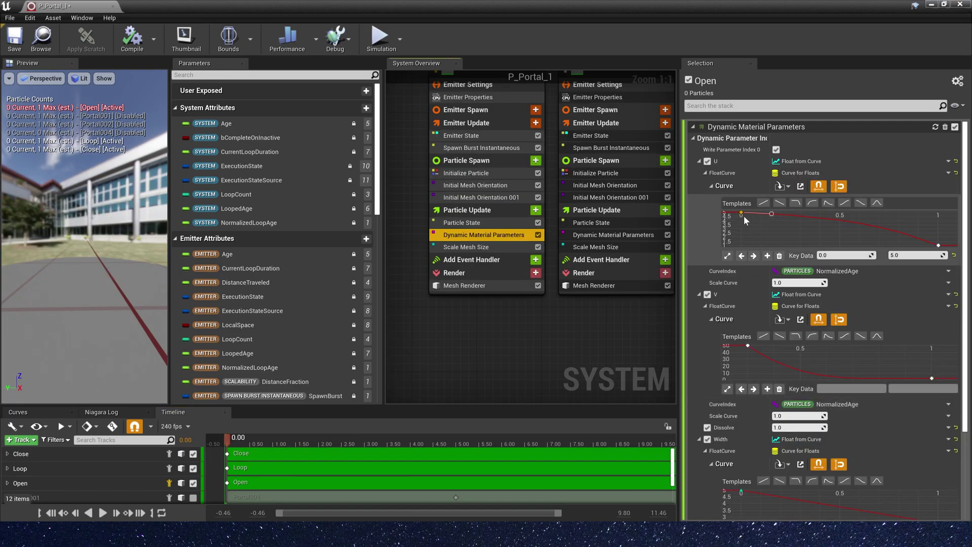
pyautogui.moveTo(743, 216)
pyautogui.click(938, 246)
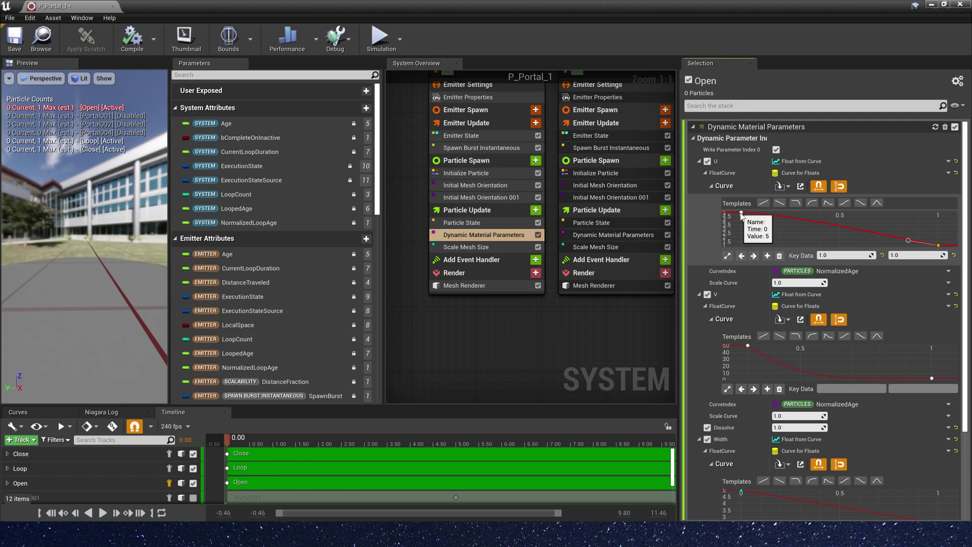
pyautogui.click(748, 346)
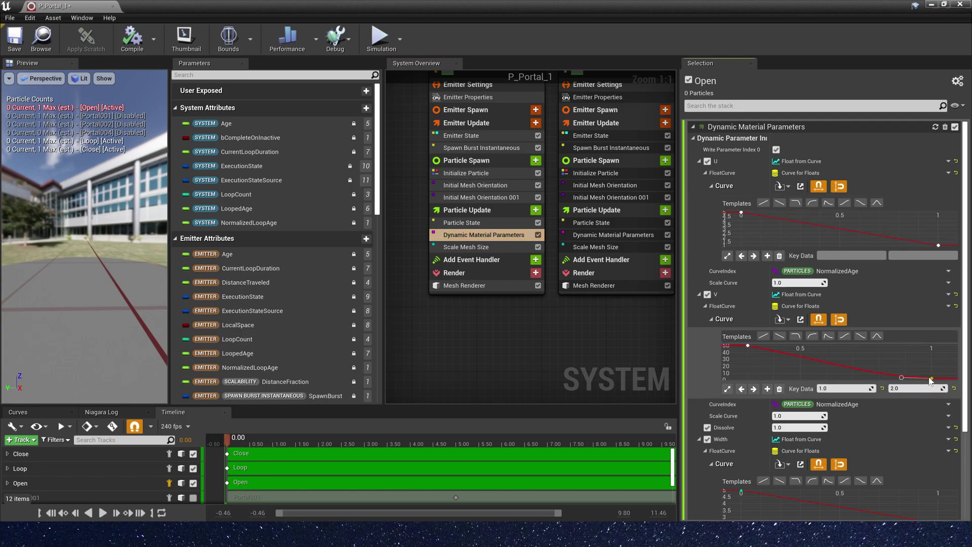
pyautogui.press('4')
pyautogui.scroll(-4, 952, 405)
pyautogui.scroll(4, 951, 484)
pyautogui.moveTo(249, 436); pyautogui.dragTo(256, 435)
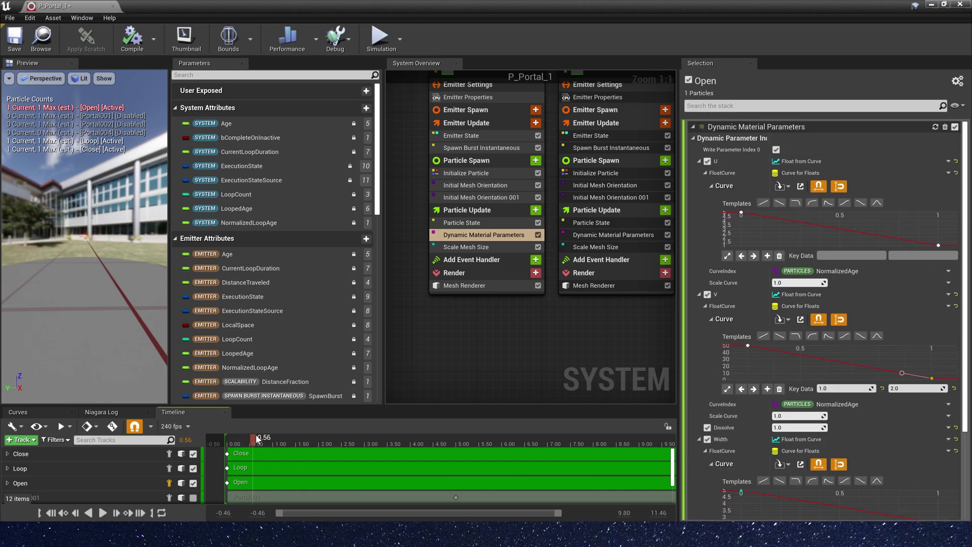
pyautogui.moveTo(319, 444); pyautogui.dragTo(368, 454)
# - Isolate the Loop emitter, reset its U, V, Dissolve and Width parameters from curves to constants, and set Dissolve to 1
pyautogui.moveTo(534, 331); pyautogui.dragTo(483, 384, button='right')
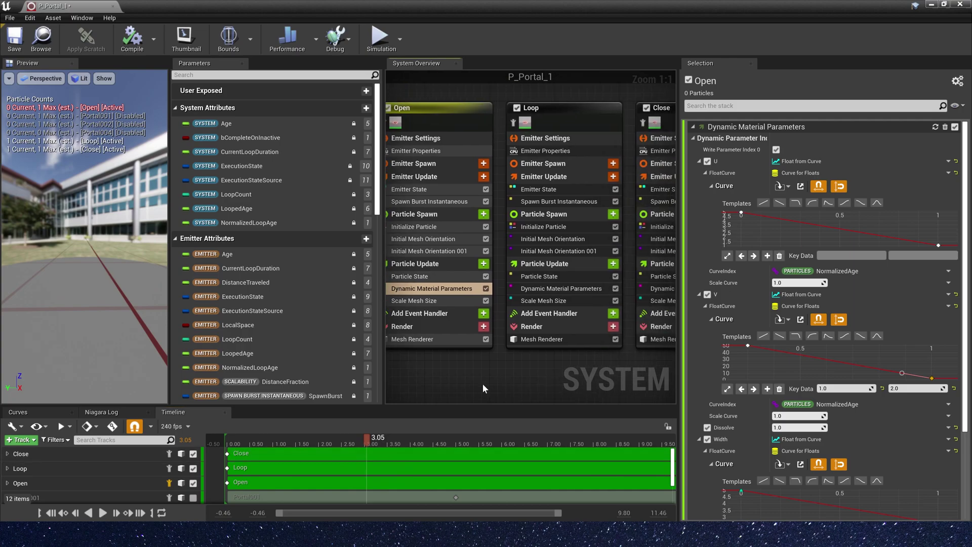
pyautogui.click(513, 123)
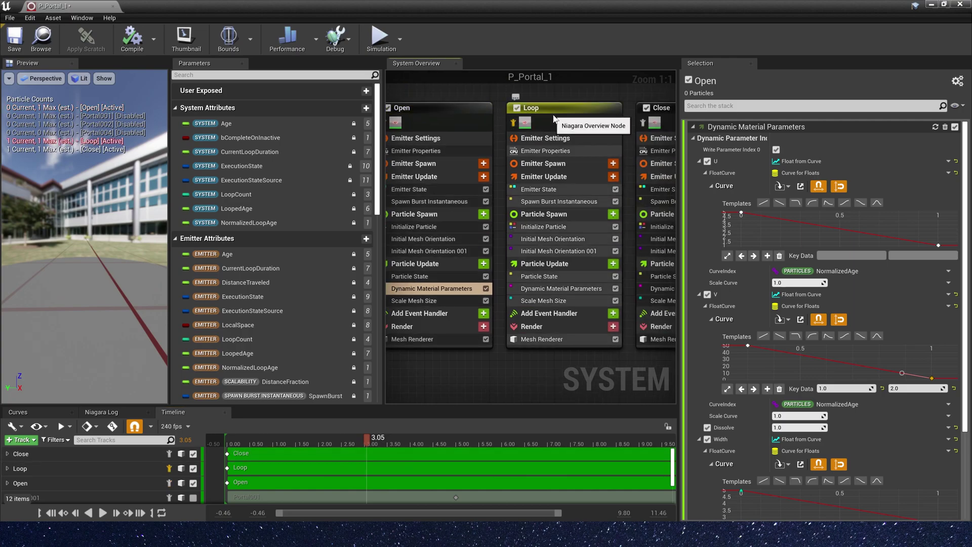
pyautogui.click(552, 291)
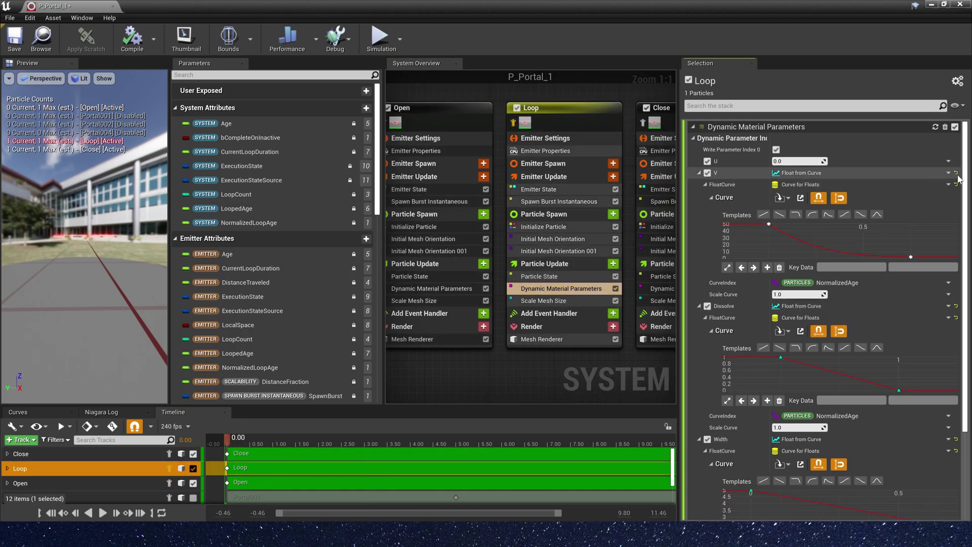
pyautogui.click(956, 184)
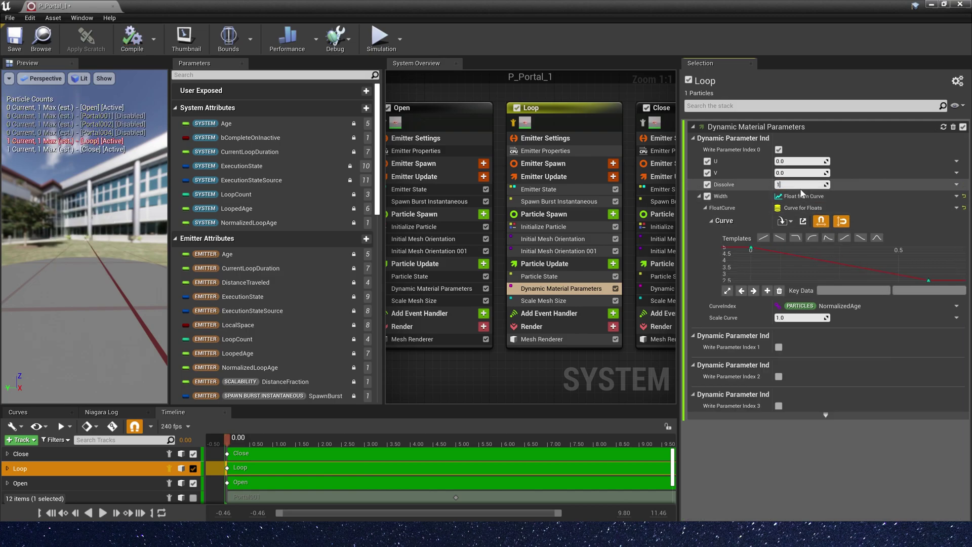
pyautogui.write('1')
pyautogui.press('Return')
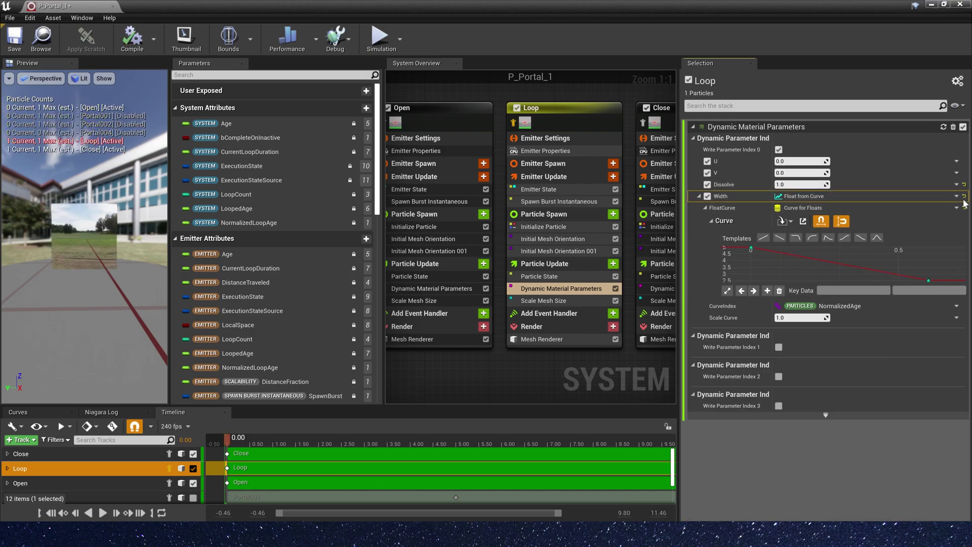
pyautogui.click(965, 197)
# - Set the Loop emitter's U to 1, V to 2 and Width to 2.5, matching the last keys of the Open emitter's curves
pyautogui.click(440, 289)
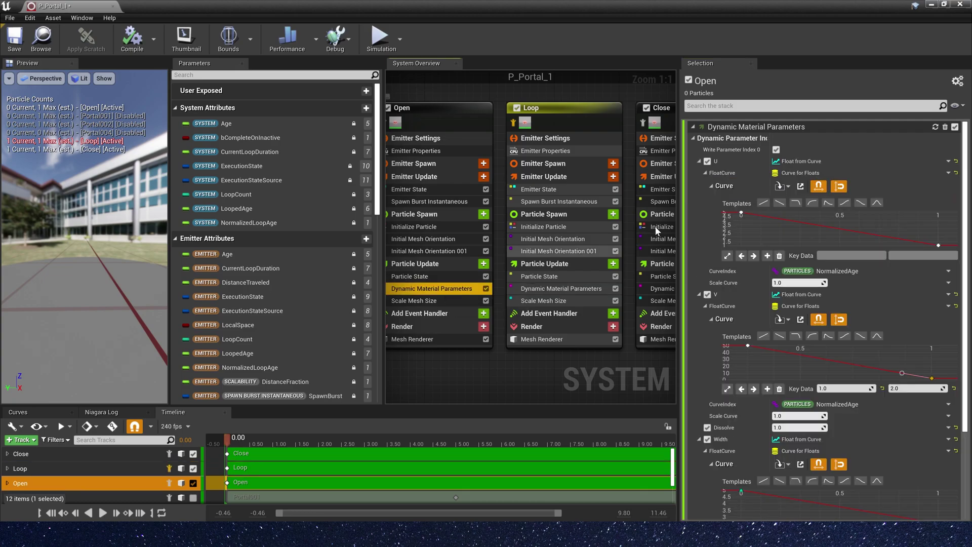
pyautogui.click(938, 245)
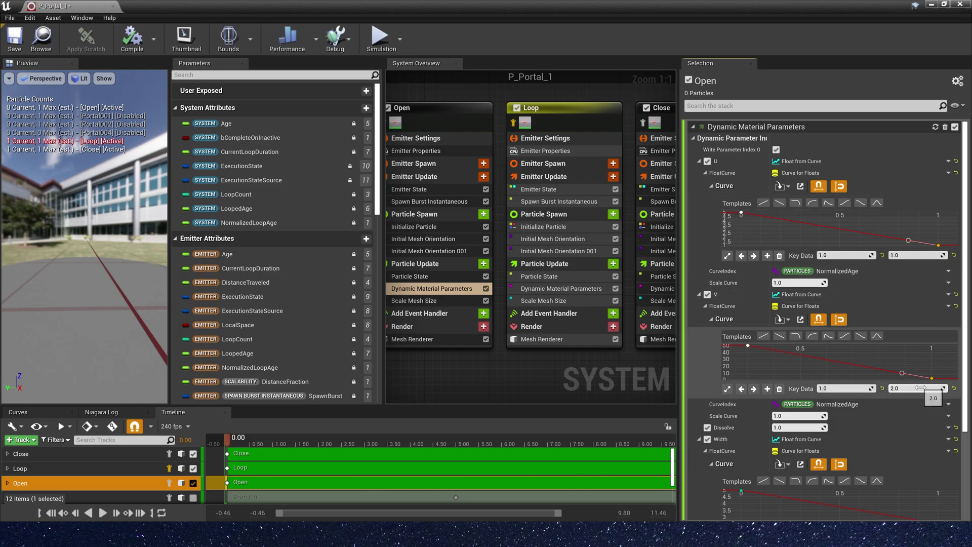
pyautogui.scroll(-3, 958, 441)
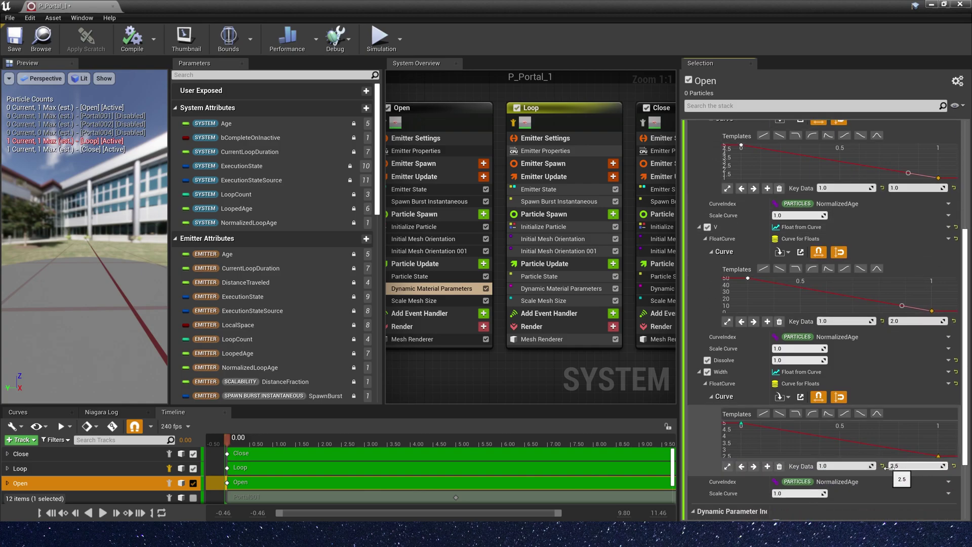
pyautogui.click(561, 288)
pyautogui.click(799, 161)
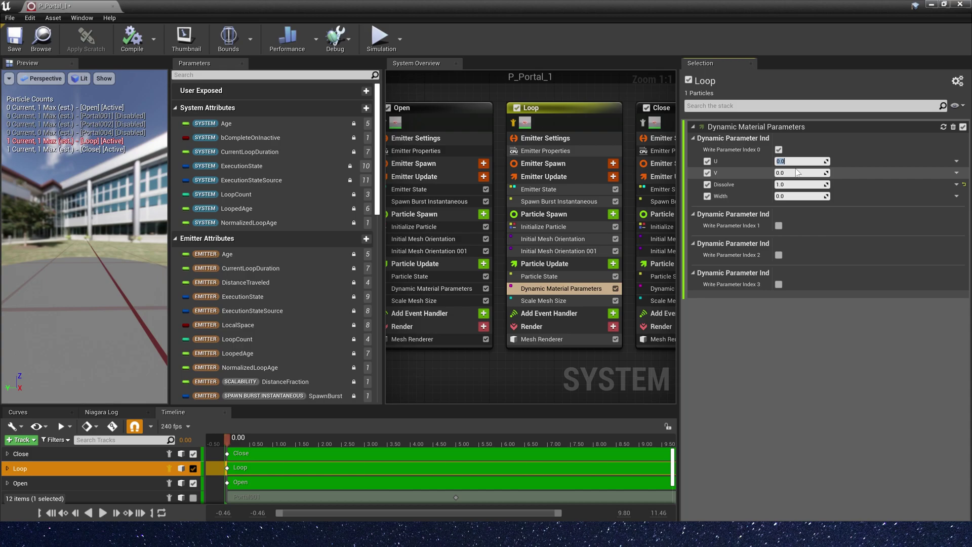
pyautogui.write('2')
pyautogui.click(789, 196)
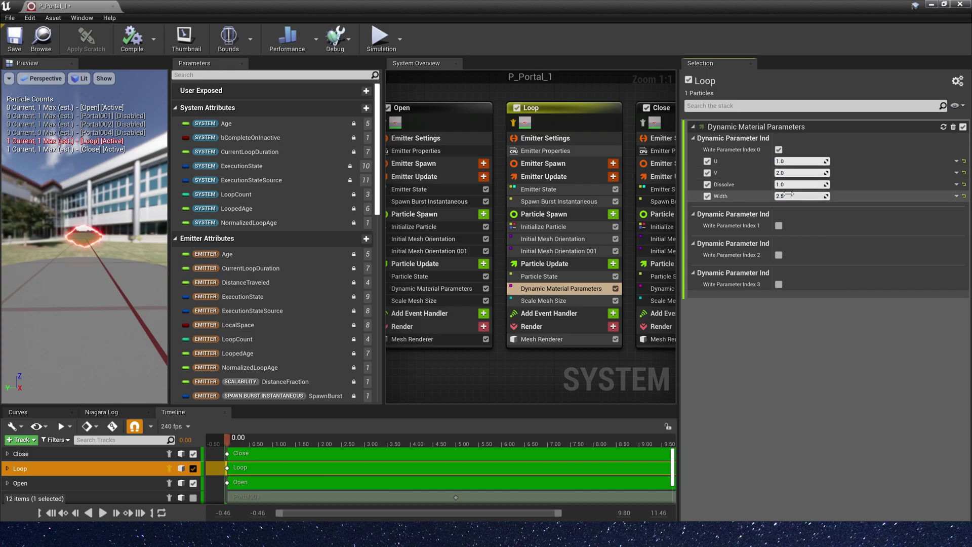
# - Delete the Scale Mesh Size module from the Loop emitter and scrub the timeline to 5.31 to preview the full-size portal
pyautogui.click(543, 301)
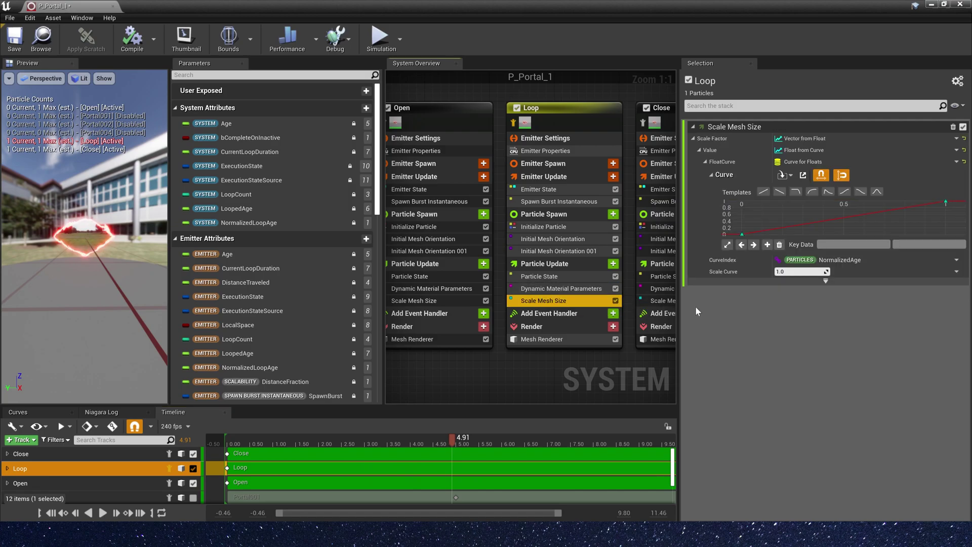
pyautogui.press('Delete')
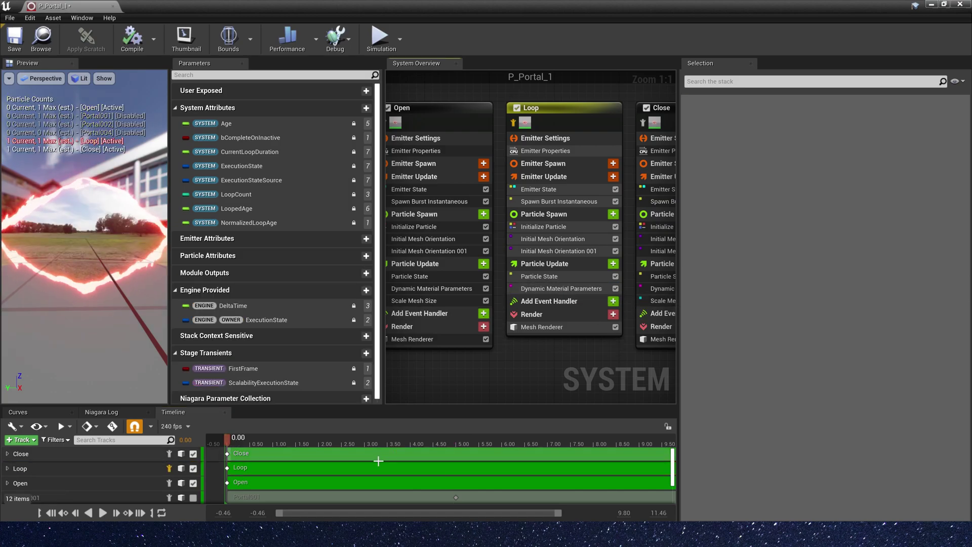
pyautogui.moveTo(374, 444); pyautogui.dragTo(470, 447)
# - Set the Spawn Time of the Loop emitter's Spawn Burst Instantaneous module to 3, matching the Open emitter's particle Lifetime
pyautogui.click(558, 201)
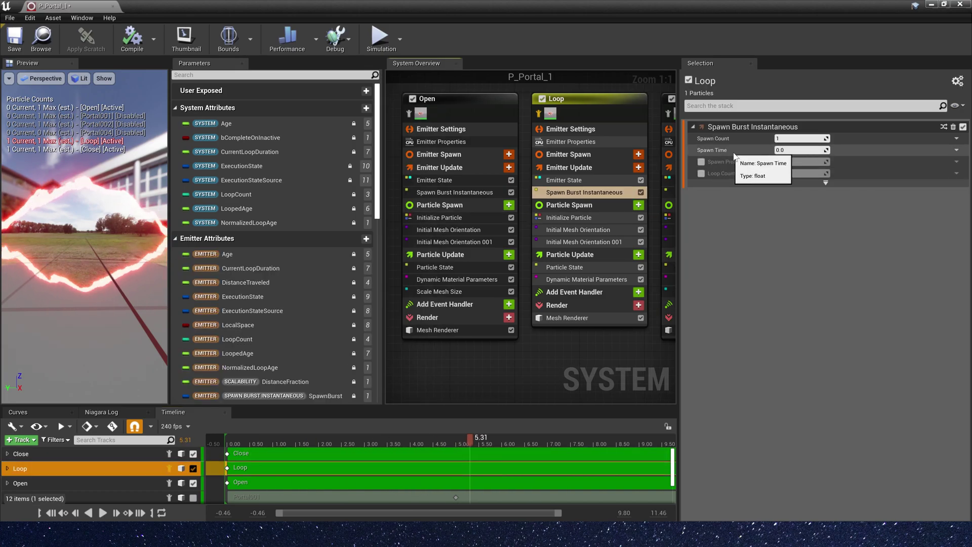
pyautogui.click(448, 217)
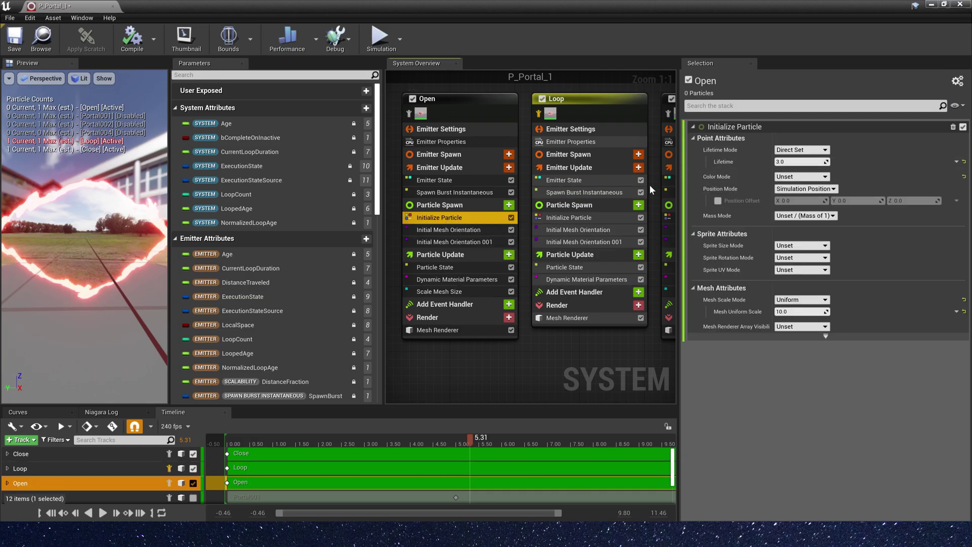
pyautogui.click(582, 192)
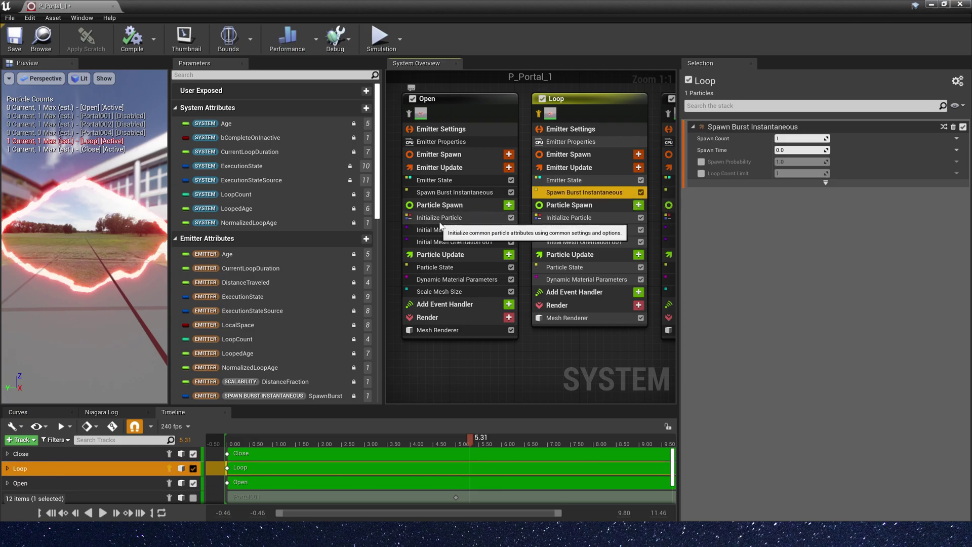
pyautogui.click(589, 114)
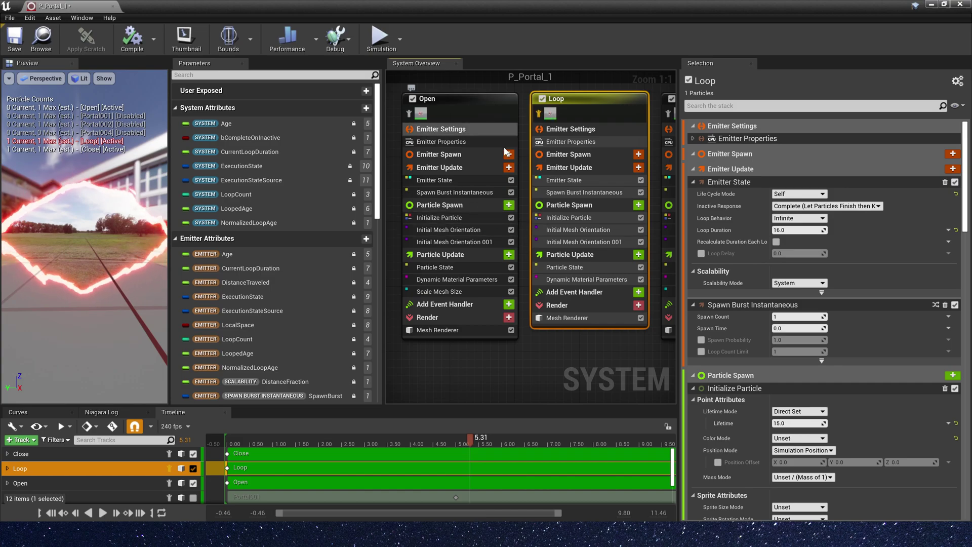
pyautogui.click(445, 217)
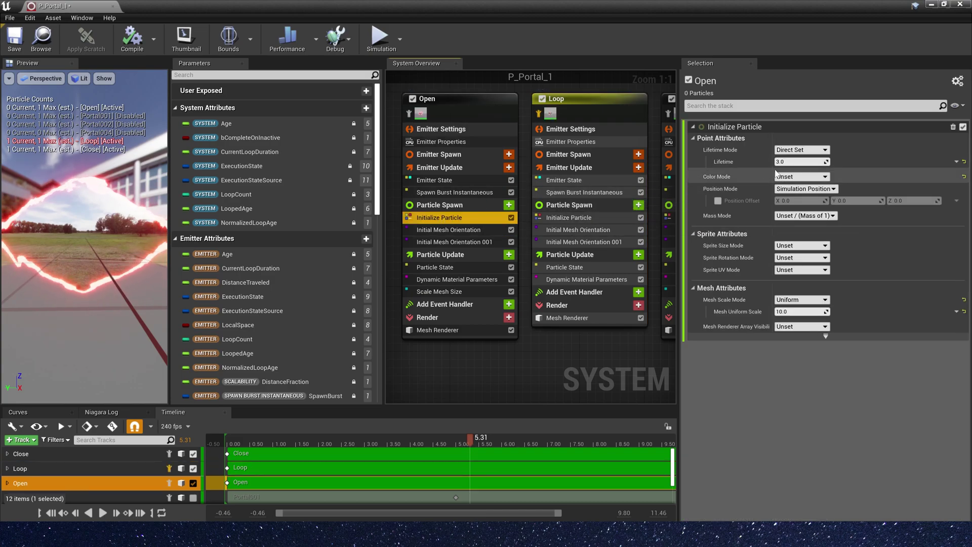
pyautogui.click(567, 181)
pyautogui.click(583, 192)
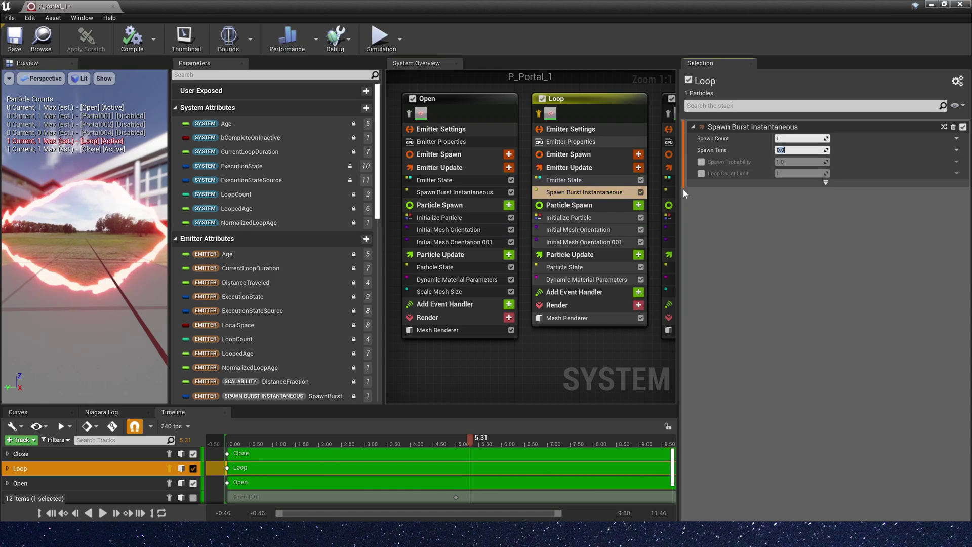
pyautogui.click(828, 150)
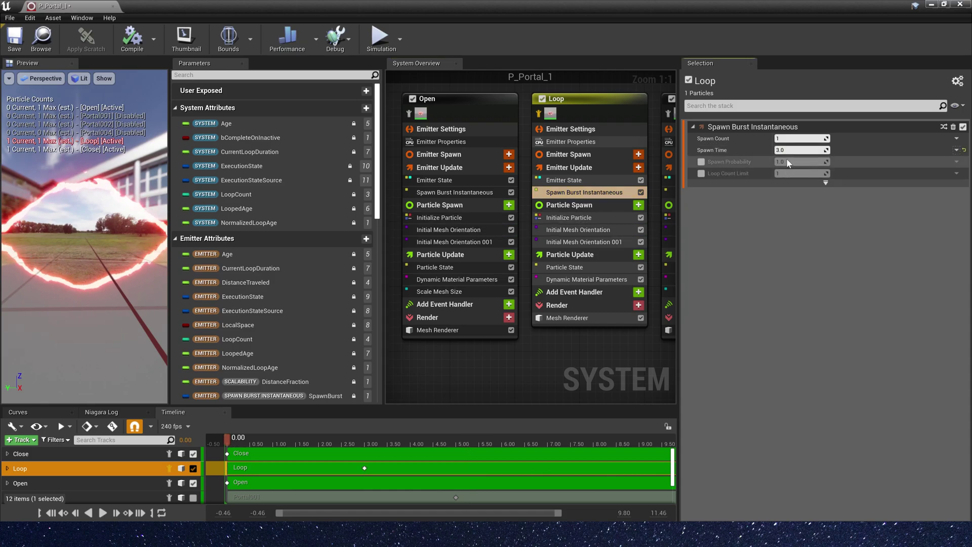
# - With the Close emitter disabled, set the Loop emitter's Spawn Time to 2.95 and scrub the timeline across the Open-to-Loop transition
pyautogui.click(281, 440)
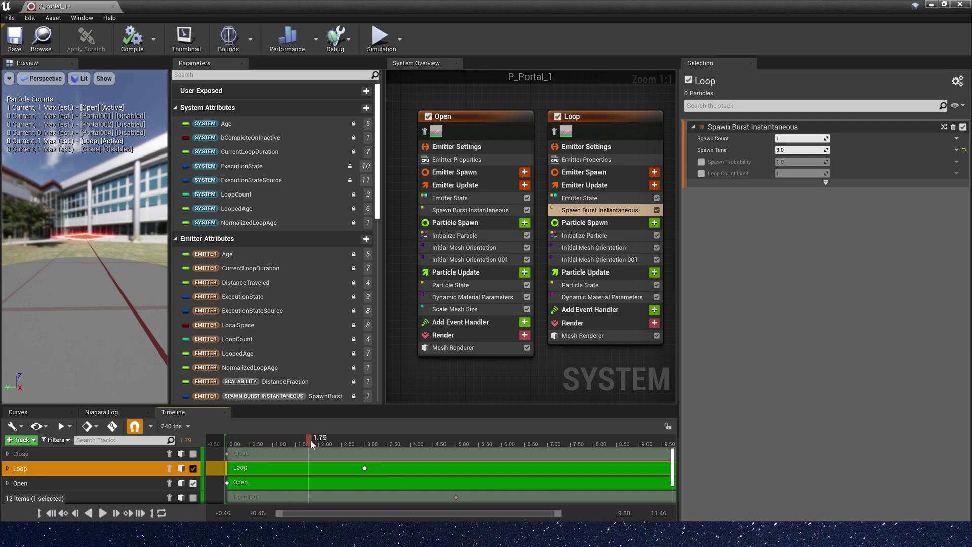
pyautogui.moveTo(354, 439); pyautogui.dragTo(365, 442)
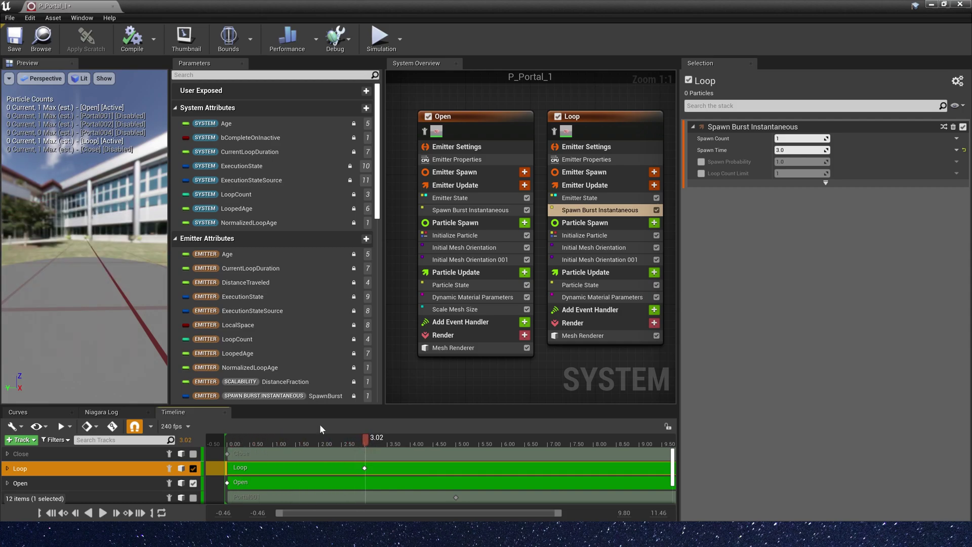
pyautogui.click(805, 150)
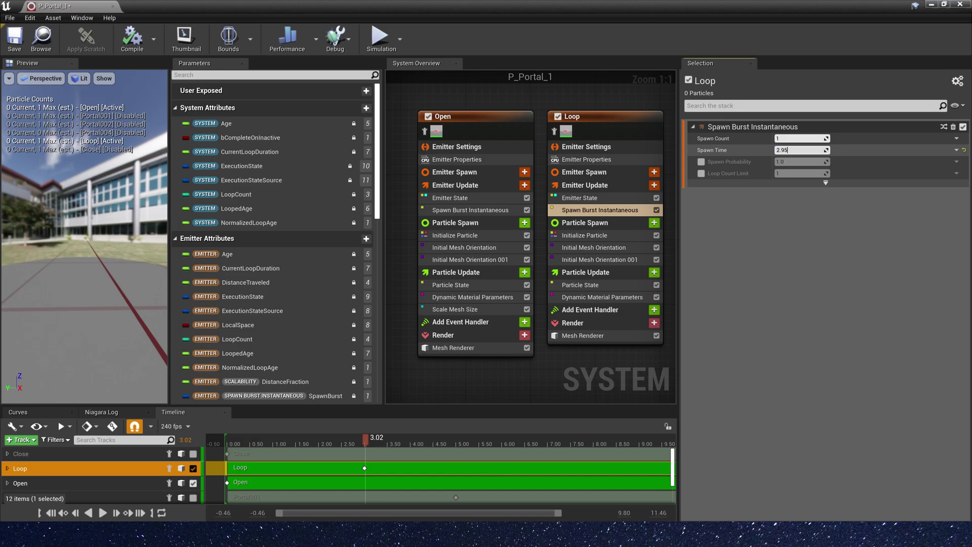
pyautogui.press('Return')
pyautogui.moveTo(227, 436); pyautogui.dragTo(339, 446)
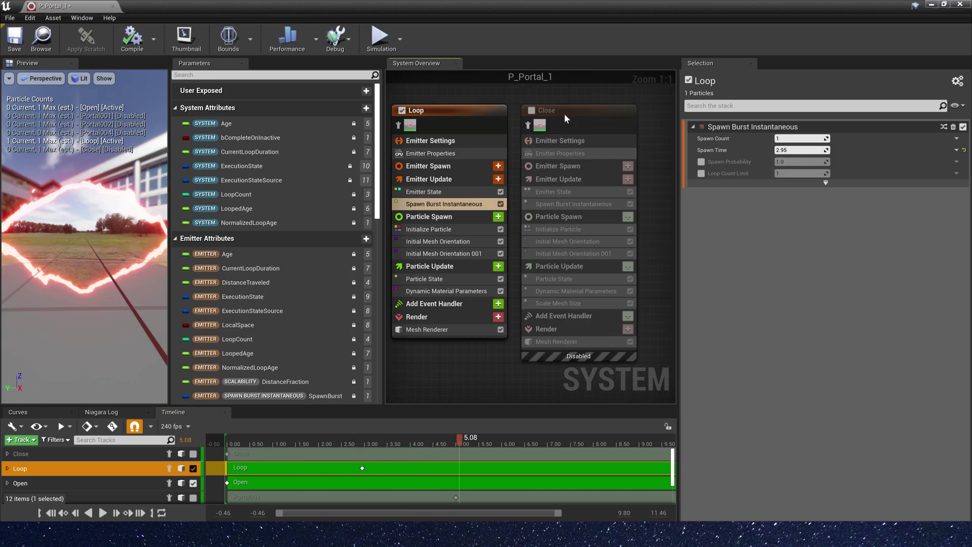
# - Enable and isolate the Close emitter, and delete its Scale Mesh Size module
pyautogui.click(532, 110)
pyautogui.click(528, 125)
pyautogui.click(601, 124)
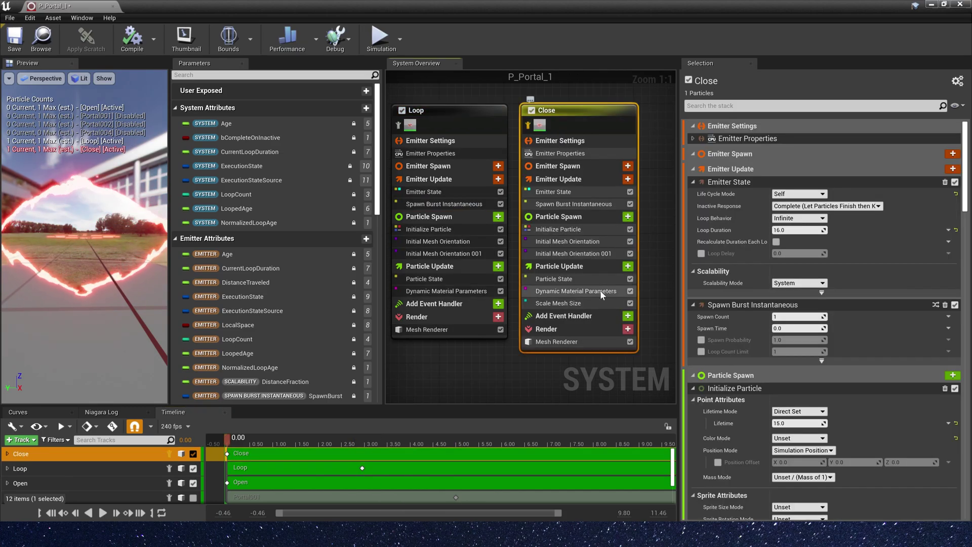
pyautogui.click(556, 303)
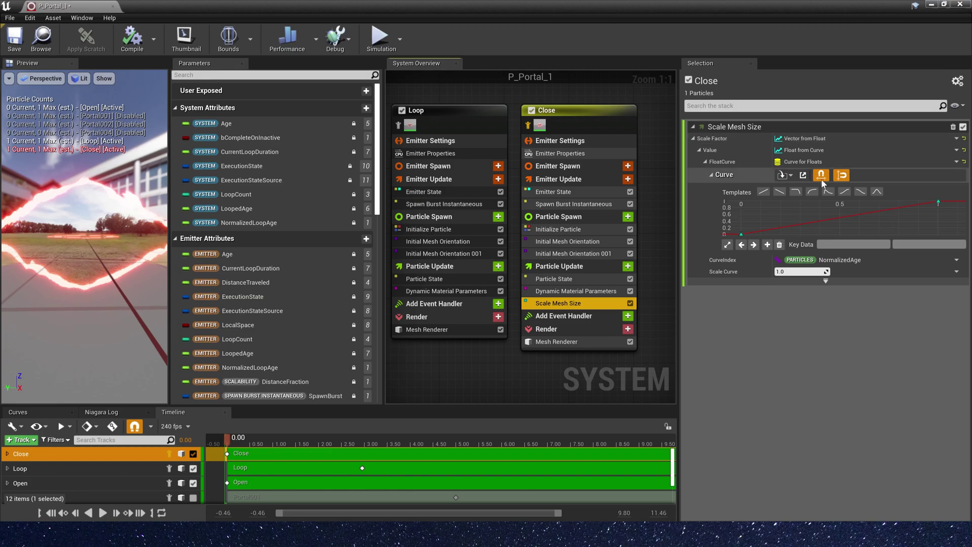
pyautogui.click(953, 127)
# - Reset the U, V and Width parameters in the Close emitter's Dynamic Material Parameters from curves to constants
pyautogui.click(576, 290)
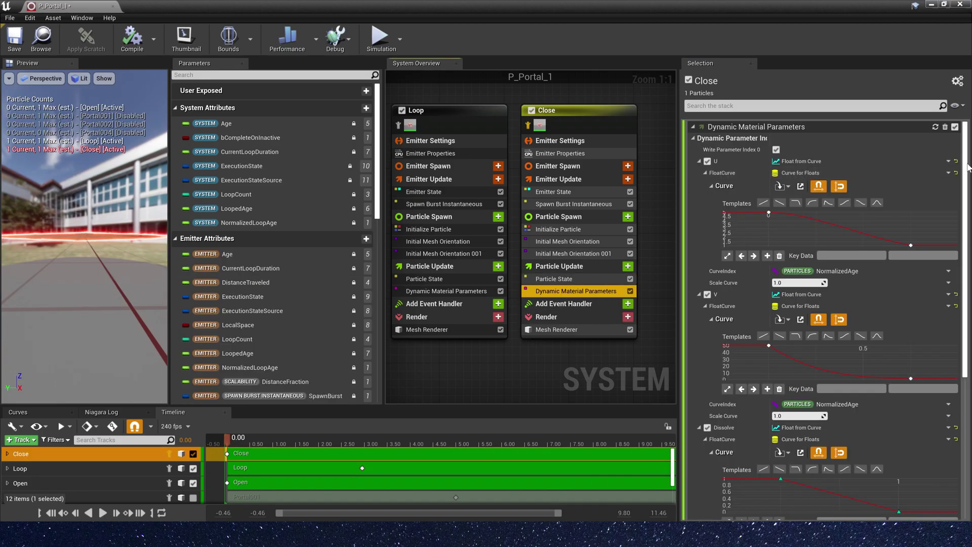
pyautogui.click(956, 161)
pyautogui.click(956, 173)
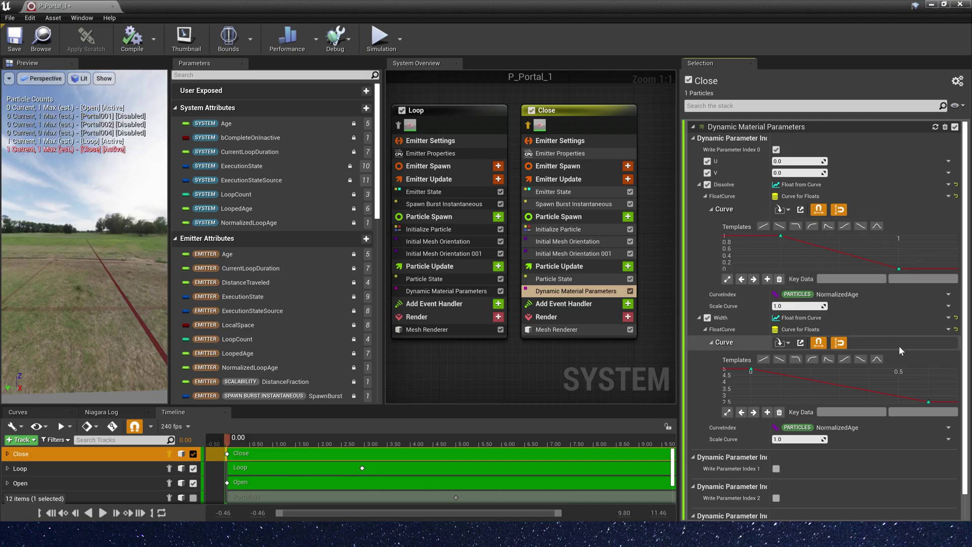
pyautogui.click(956, 317)
# - Set the Close emitter's U to 1, V to 2 and Width to 2.5, and the time of its Dissolve curve's first key to 0
pyautogui.click(804, 162)
pyautogui.write('1')
pyautogui.click(803, 173)
pyautogui.write('2')
pyautogui.click(804, 318)
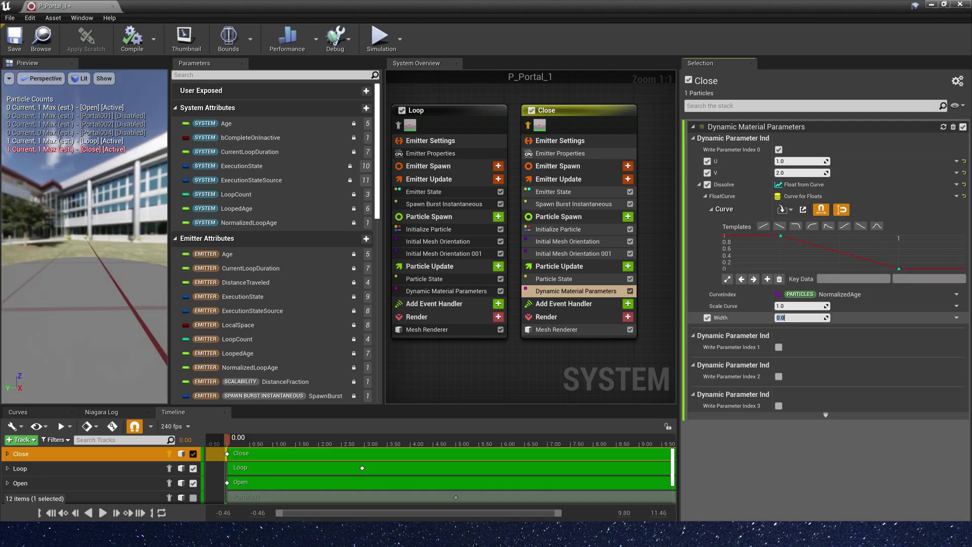
pyautogui.write('2.5')
pyautogui.press('Return')
pyautogui.click(780, 236)
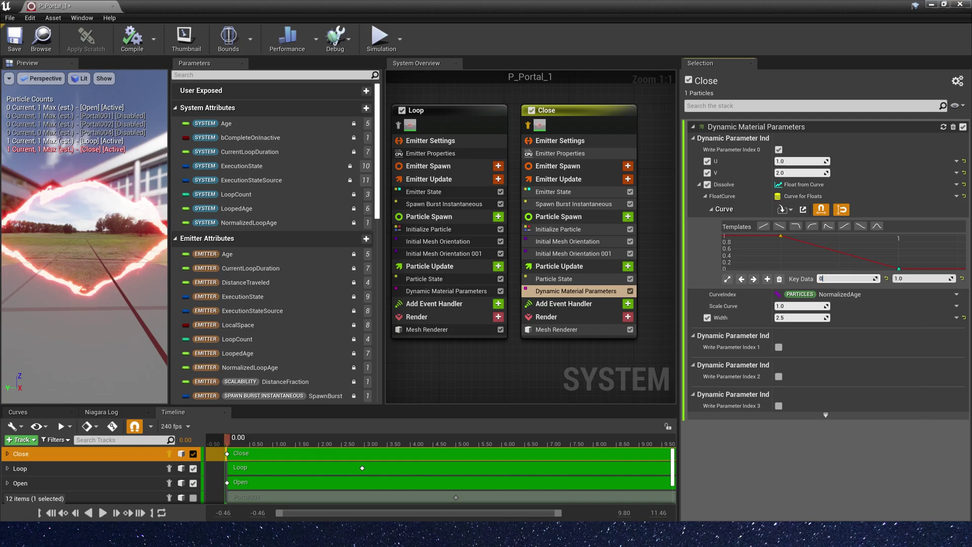
# - Set the Loop emitter's particle Lifetime to 5
pyautogui.click(573, 204)
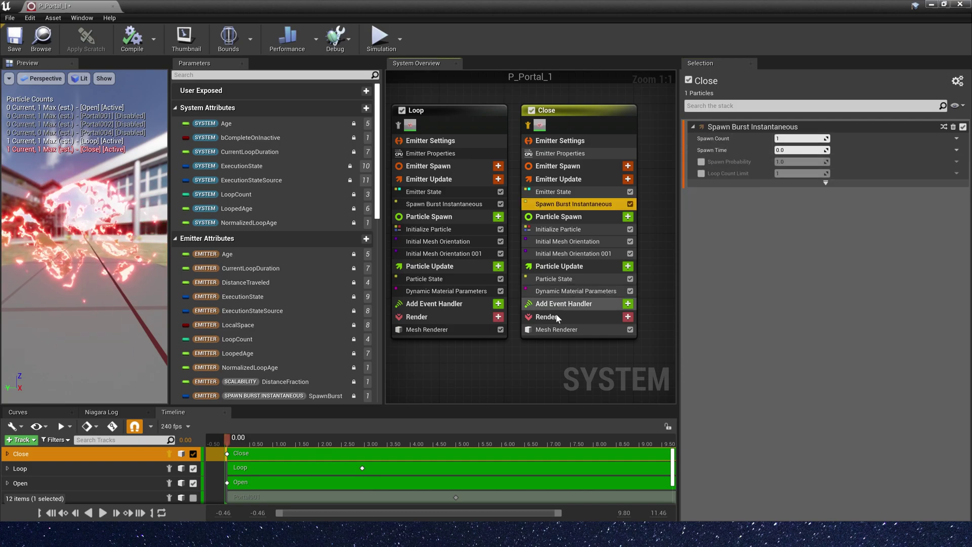
pyautogui.click(481, 220)
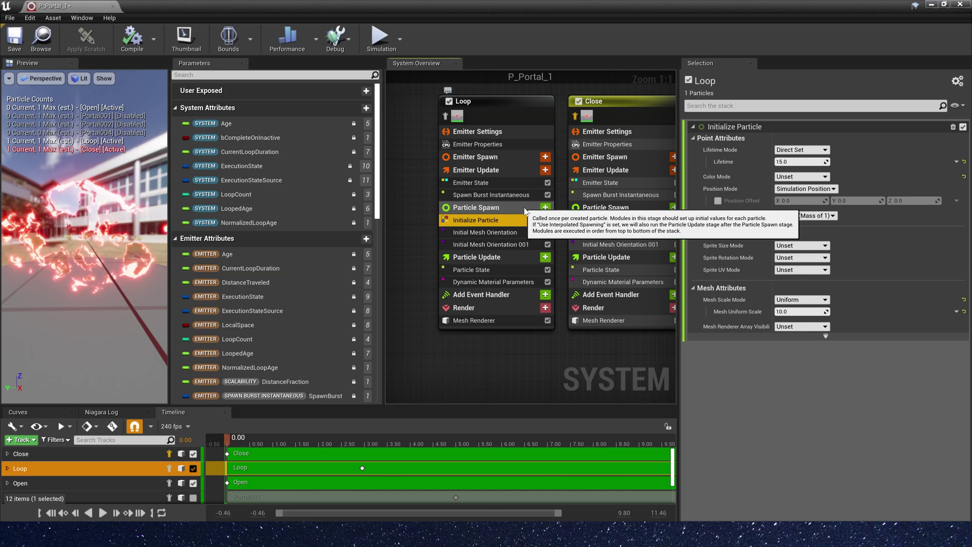
pyautogui.click(782, 162)
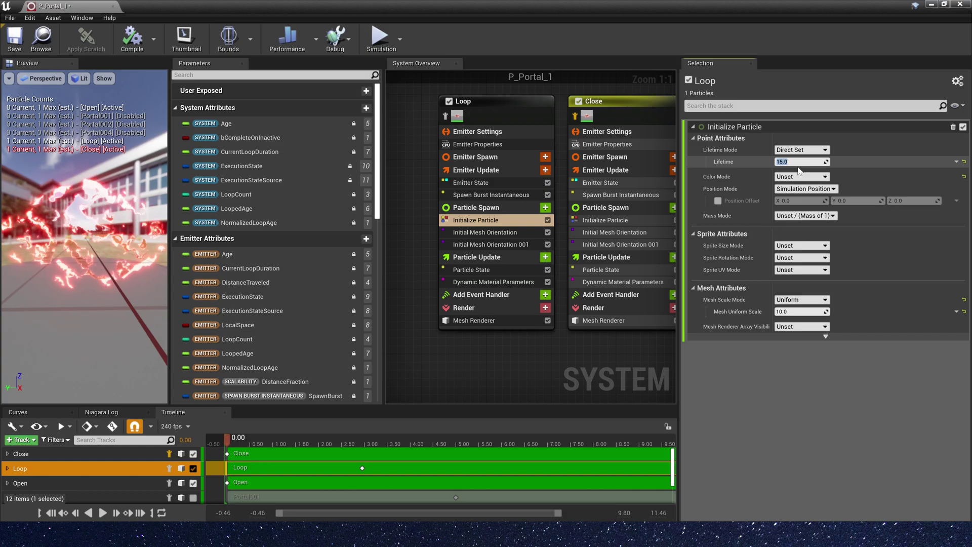
pyautogui.write('5')
pyautogui.press('Return')
# - Check the Open and Loop lifetimes, set the Close emitter's burst Spawn Time to 7.95, and save the P_Portal_1 system
pyautogui.moveTo(465, 341); pyautogui.dragTo(640, 350, button='right')
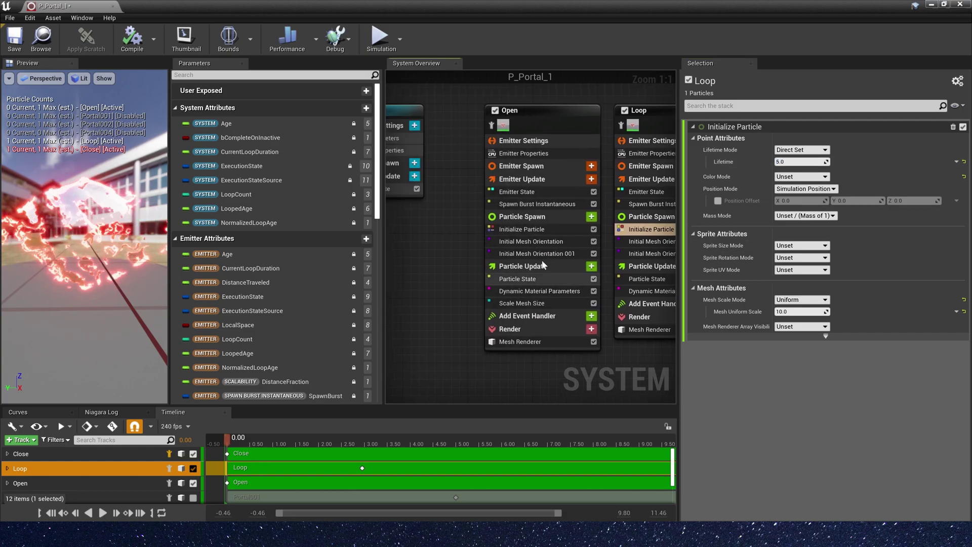
pyautogui.click(540, 229)
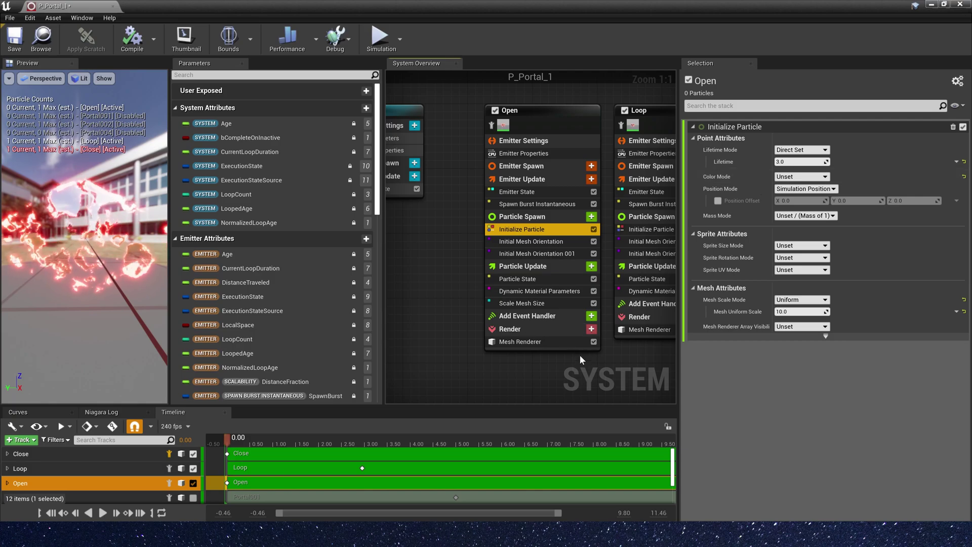
pyautogui.moveTo(579, 354); pyautogui.dragTo(484, 349, button='right')
pyautogui.click(578, 226)
pyautogui.moveTo(597, 364); pyautogui.dragTo(531, 366, button='right')
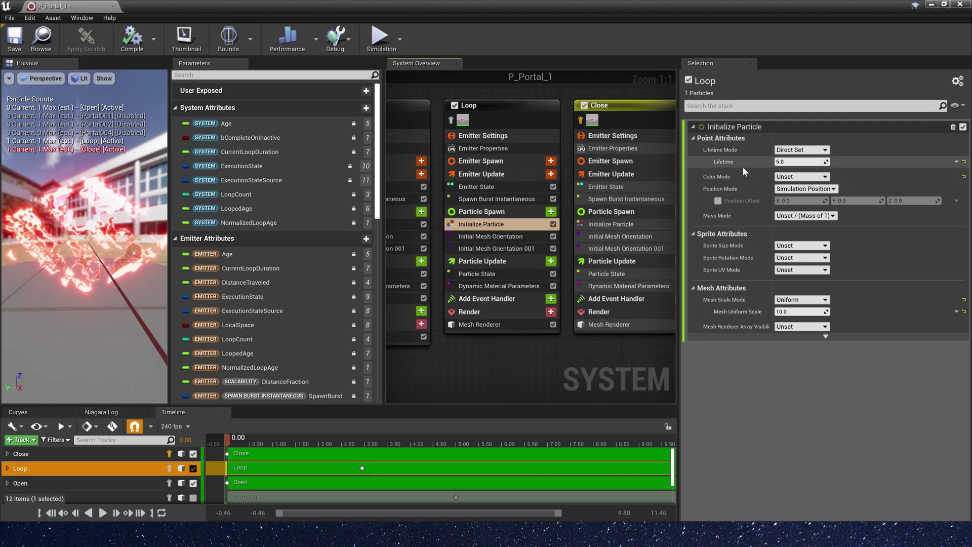
pyautogui.click(658, 197)
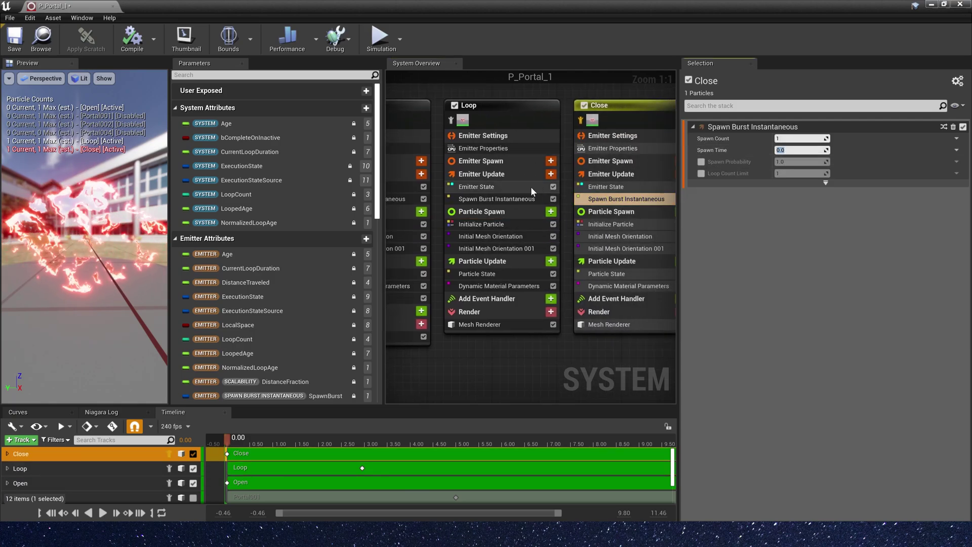
pyautogui.moveTo(767, 163)
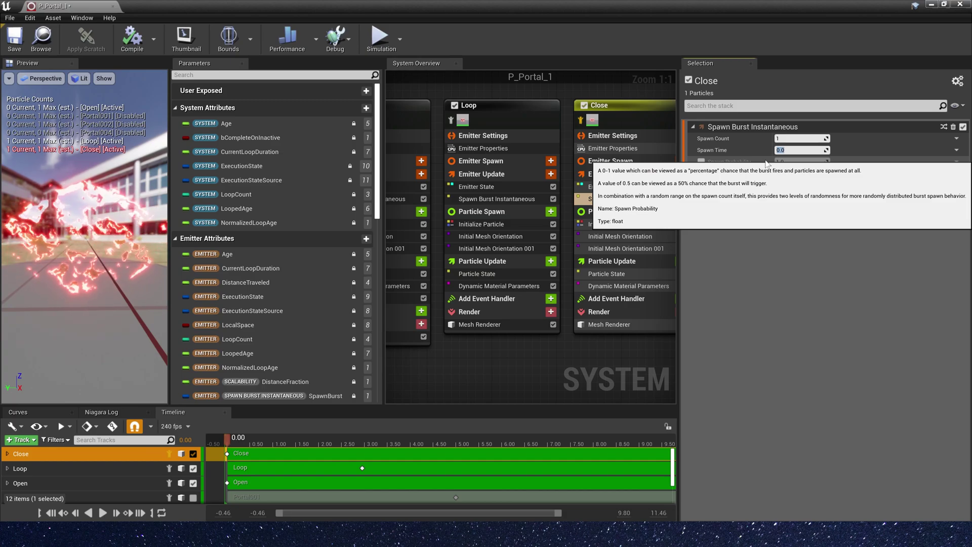
pyautogui.write('7.')
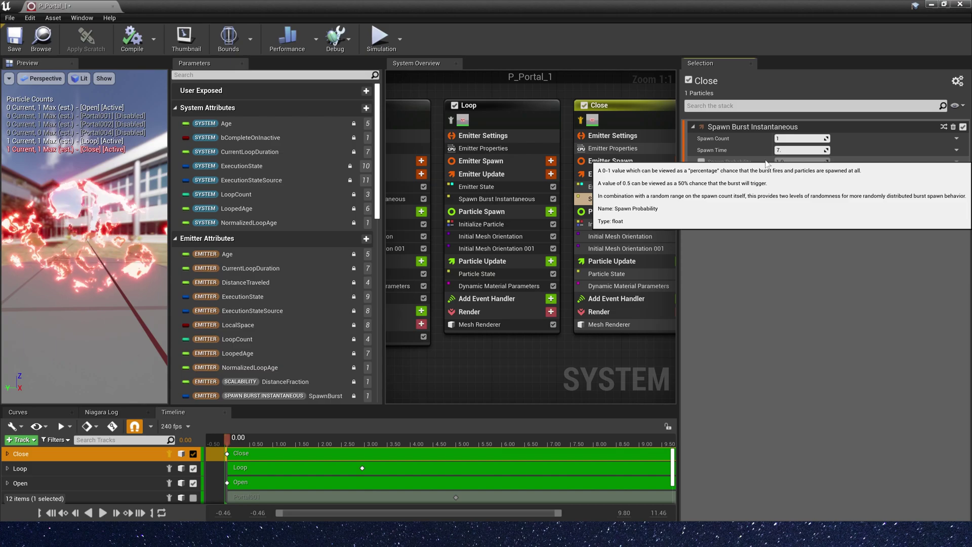
pyautogui.write('95')
pyautogui.press('Return')
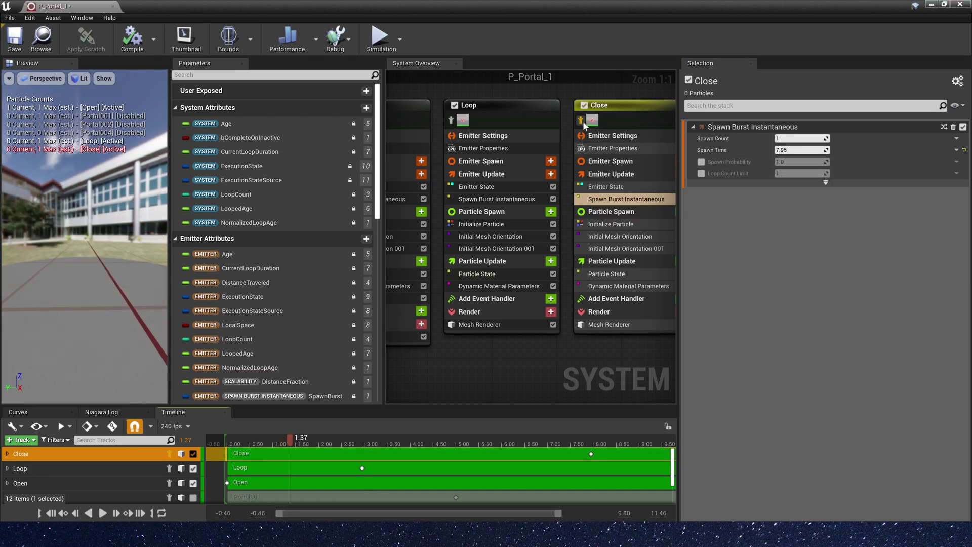
pyautogui.click(14, 38)
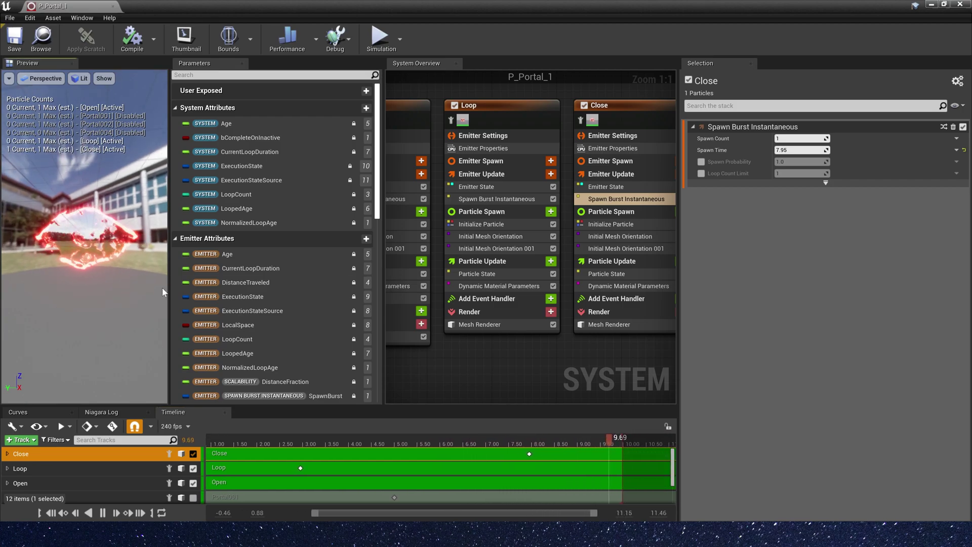
# - Set the Close emitter's particle Lifetime to 2 and replay the P_Portal_1 actor in the level, using game view
pyautogui.click(611, 224)
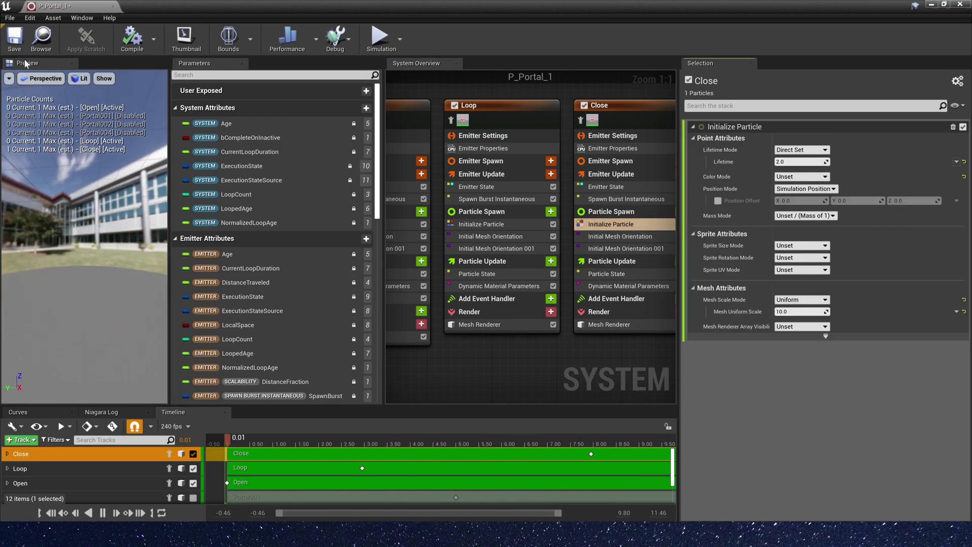
pyautogui.click(935, 6)
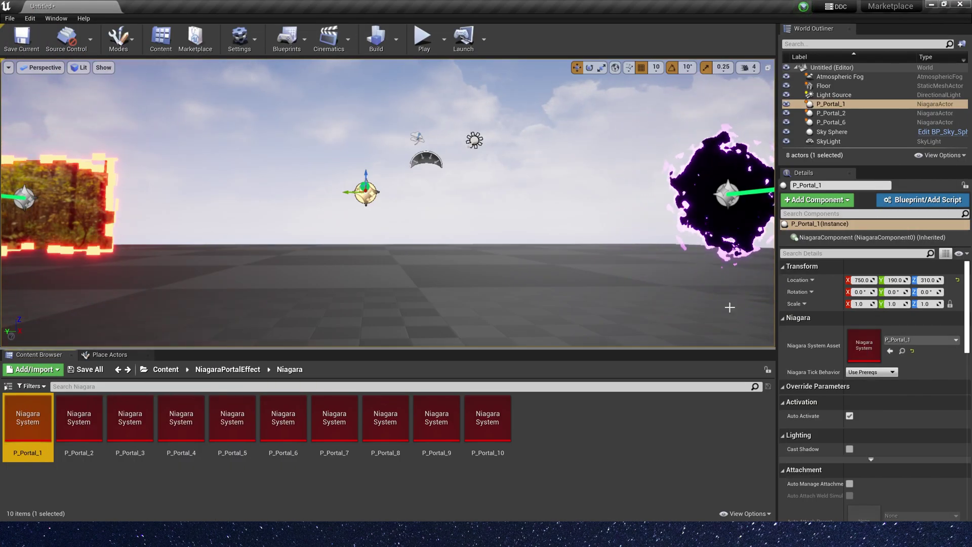
pyautogui.doubleClick(850, 415)
pyautogui.moveTo(492, 254); pyautogui.dragTo(499, 243, button='right')
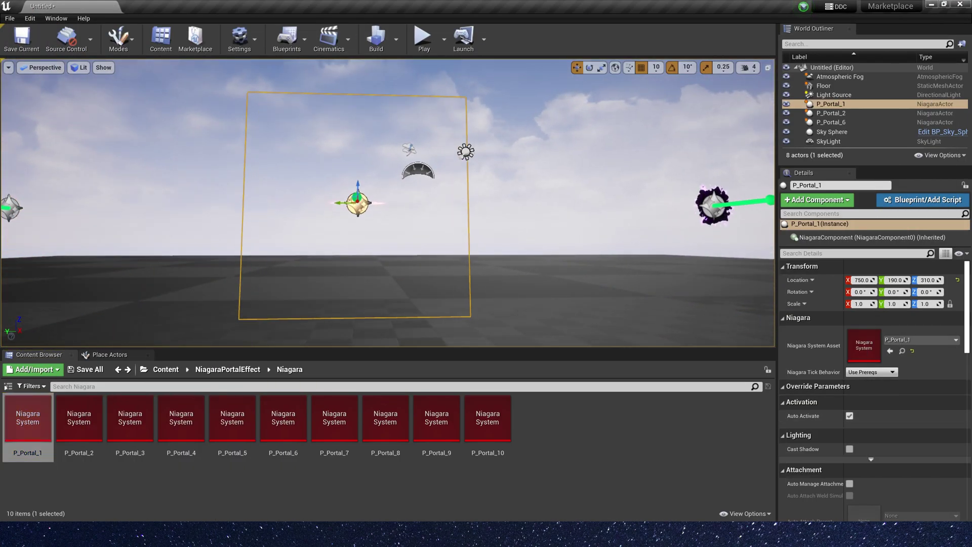
pyautogui.press('g')
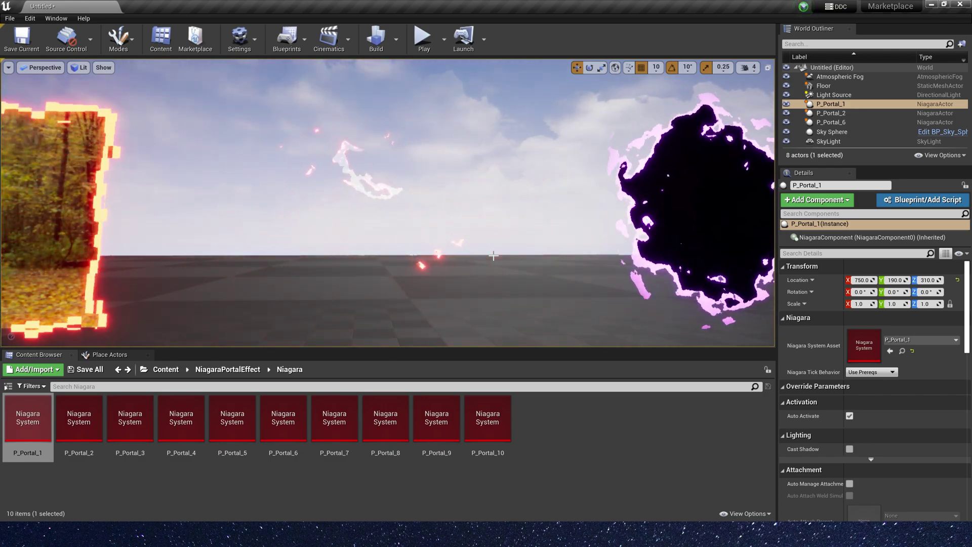
pyautogui.press('g')
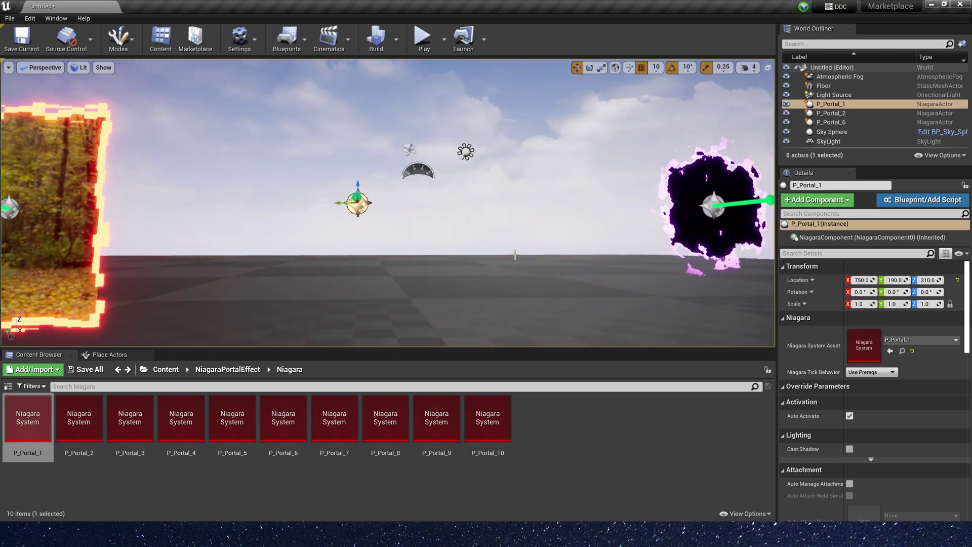
# - Reopen the P_Portal_1 Niagara system and add a user-exposed float parameter named OpenDuration
pyautogui.doubleClick(863, 341)
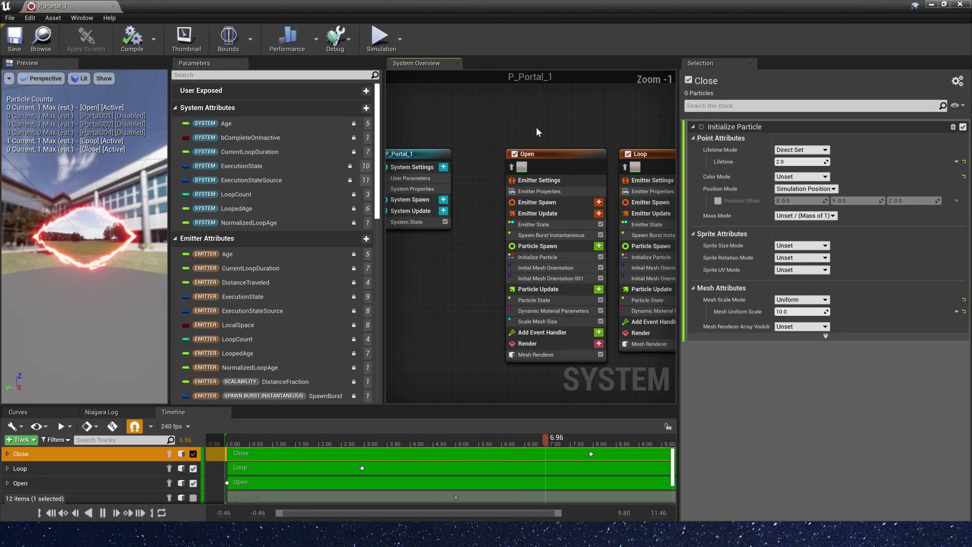
pyautogui.moveTo(537, 128); pyautogui.dragTo(443, 102, button='right')
pyautogui.click(488, 126)
pyautogui.moveTo(510, 112); pyautogui.dragTo(489, 104, button='right')
pyautogui.click(580, 127)
pyautogui.click(507, 228)
pyautogui.click(366, 91)
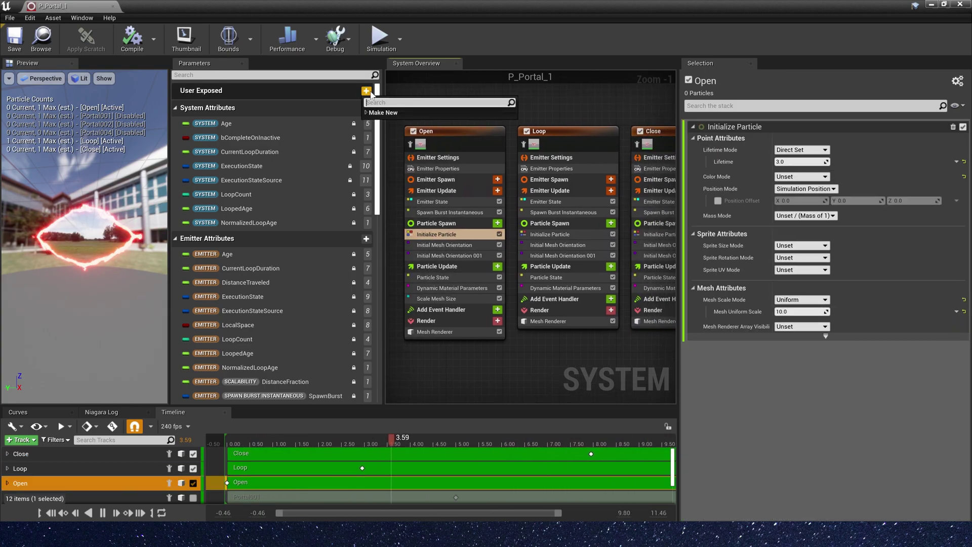
pyautogui.write('fl')
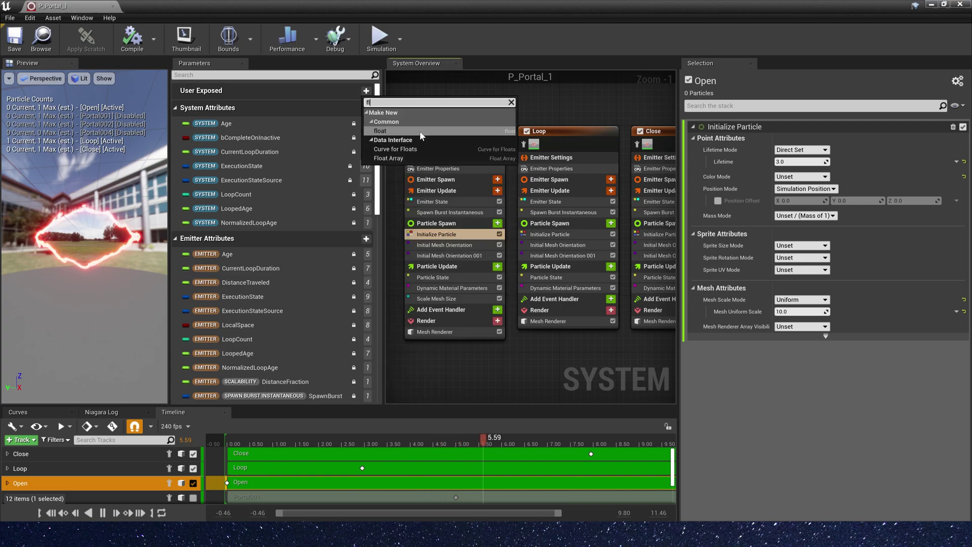
pyautogui.press('Return')
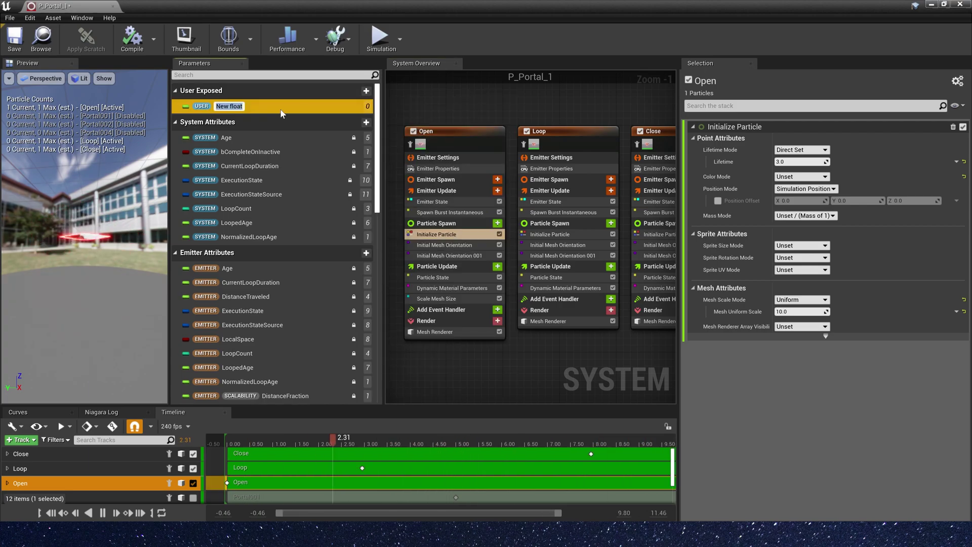
pyautogui.scroll(1, 435, 278)
# - Add two more user-exposed float parameters named LoopDuration and CloseDuration
pyautogui.click(368, 92)
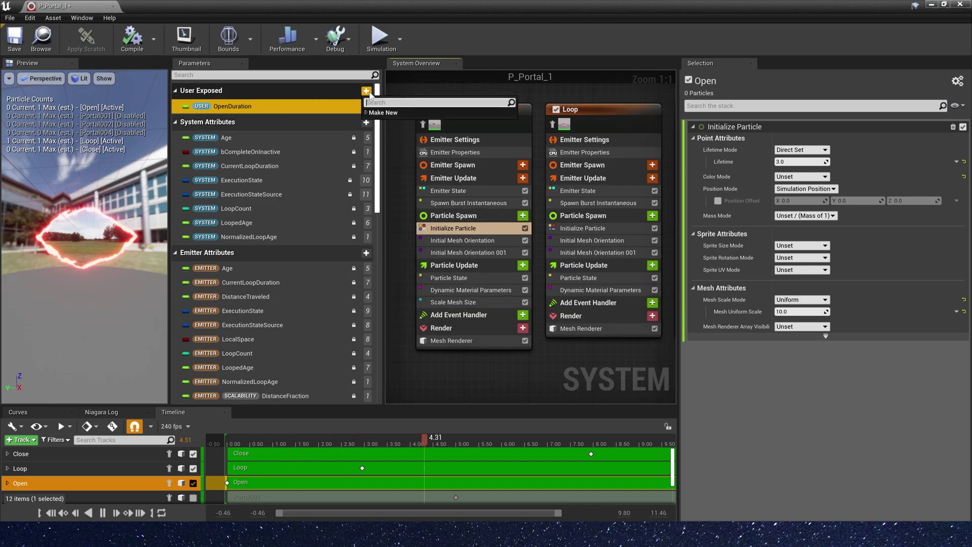
pyautogui.write('fl')
pyautogui.press('Return')
pyautogui.write('LoopDurai')
pyautogui.click(370, 92)
pyautogui.write('fl')
pyautogui.press('Return')
pyautogui.press('BackSpace')
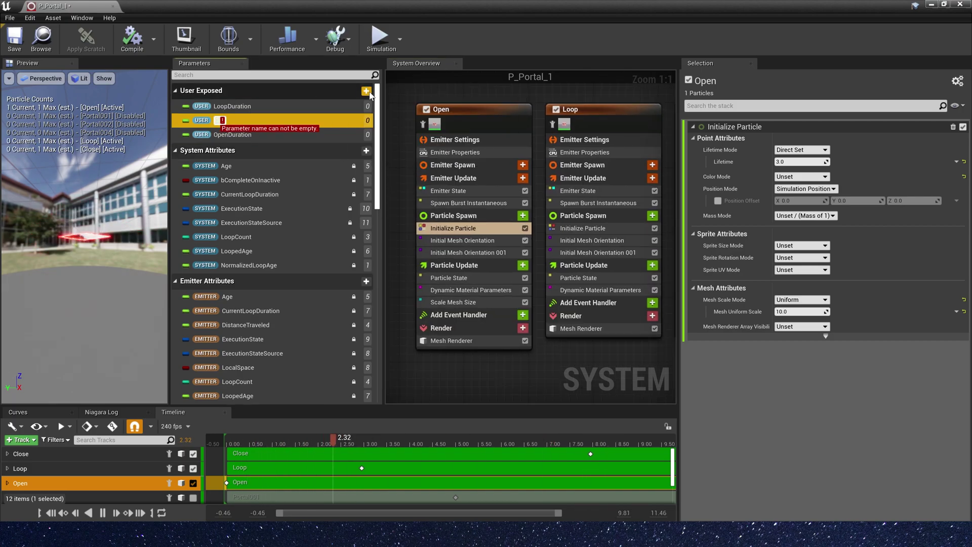
pyautogui.write('CloseDuration')
pyautogui.press('Return')
# - Link the Open emitter's particle Lifetime to the OpenDuration parameter and set that user parameter to 3
pyautogui.moveTo(253, 134); pyautogui.dragTo(678, 180)
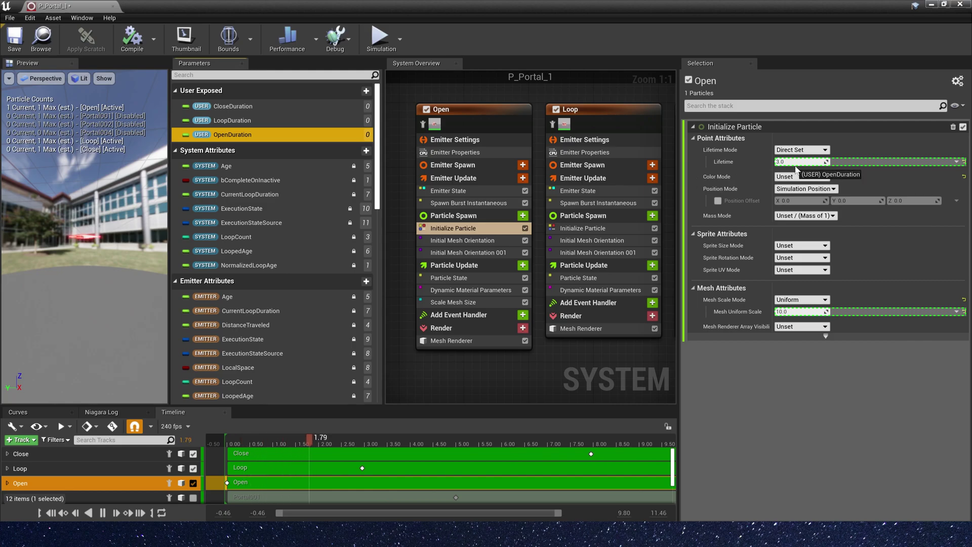
pyautogui.moveTo(803, 165); pyautogui.dragTo(803, 163)
pyautogui.moveTo(512, 167); pyautogui.dragTo(641, 167, button='right')
pyautogui.click(452, 137)
pyautogui.click(794, 149)
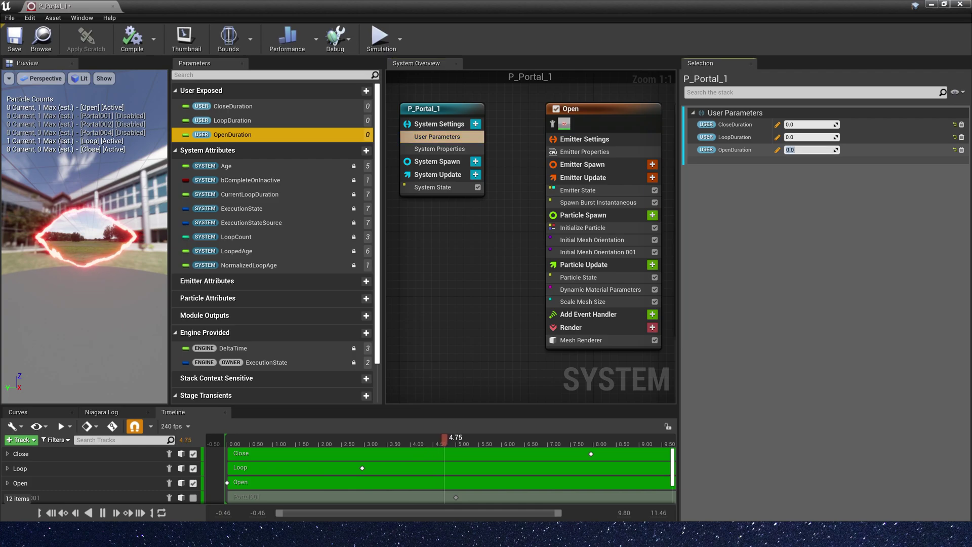
pyautogui.write('3')
pyautogui.press('Return')
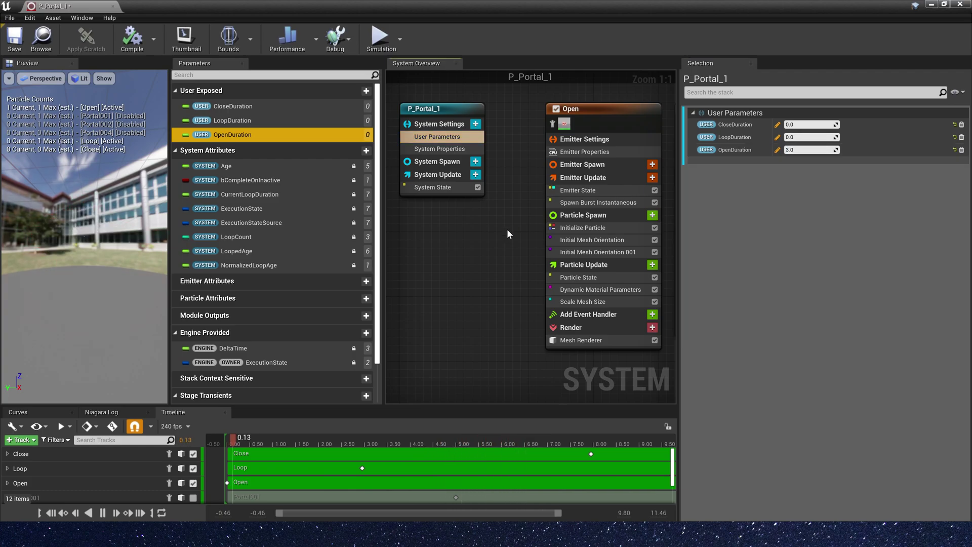
# - Replace the Loop emitter's burst Spawn Time value with an Add Float dynamic input
pyautogui.moveTo(506, 228); pyautogui.dragTo(405, 242, button='right')
pyautogui.click(570, 163)
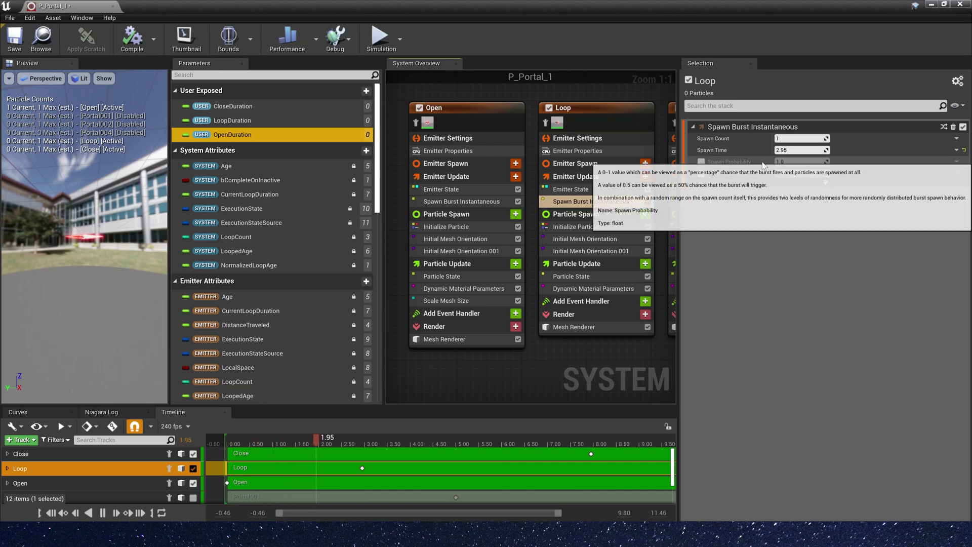
pyautogui.click(956, 150)
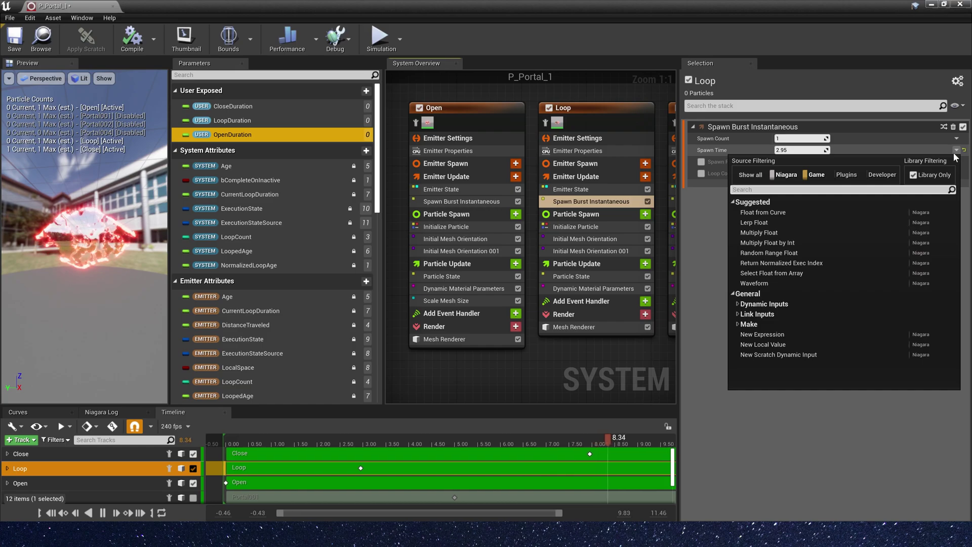
pyautogui.write('add')
pyautogui.press('Return')
pyautogui.moveTo(565, 229); pyautogui.dragTo(574, 210, button='right')
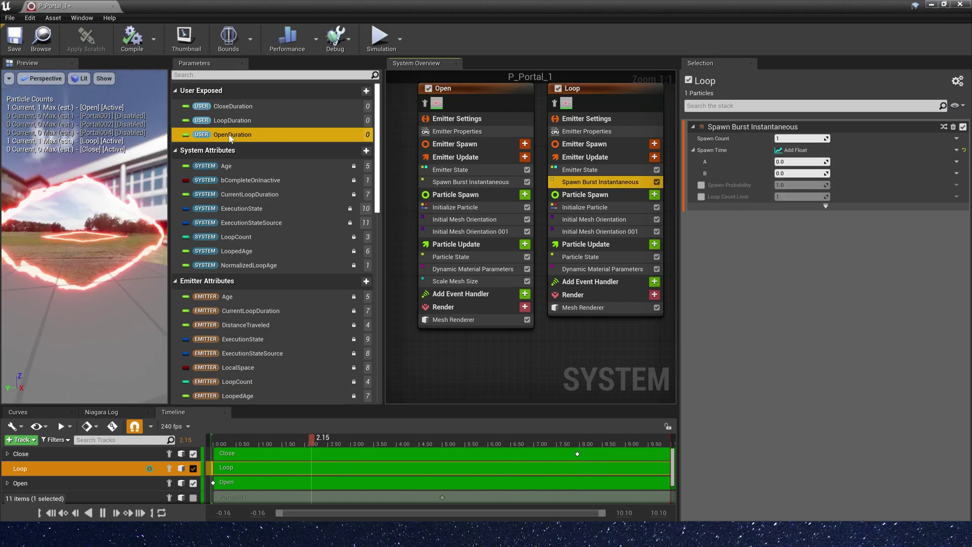
# - In the Loop emitter's Spawn Time sum, link A to OpenDuration and give B a small negative offset
pyautogui.moveTo(224, 138); pyautogui.dragTo(799, 161)
pyautogui.click(800, 173)
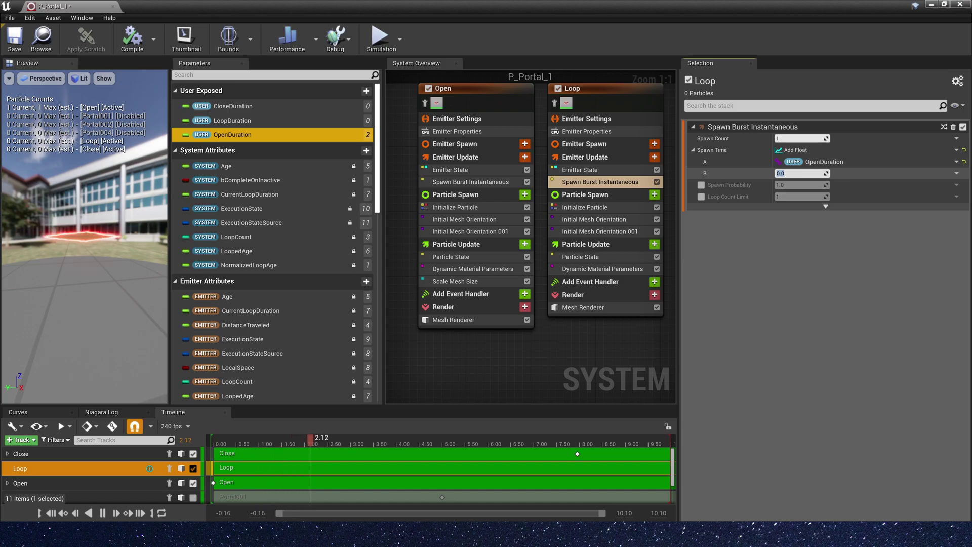
pyautogui.press('Return')
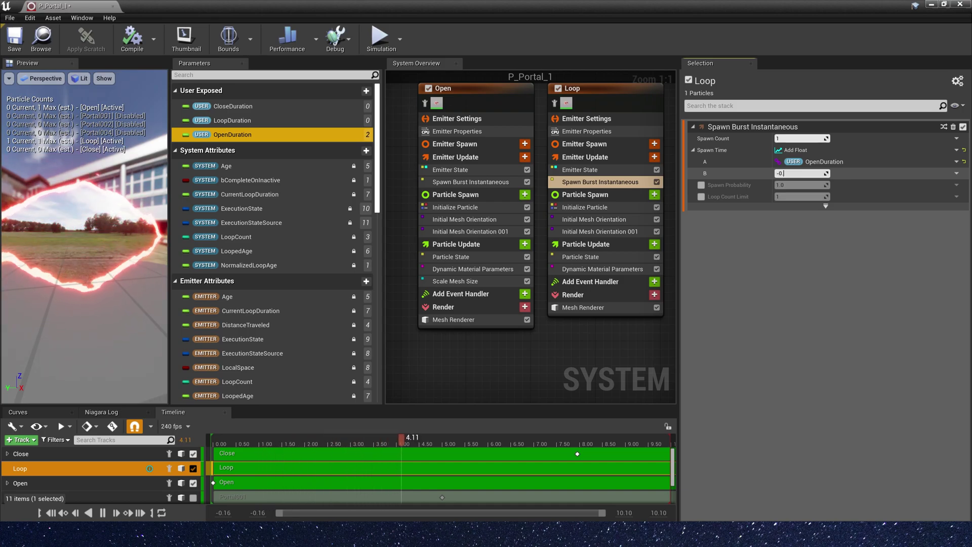
pyautogui.write('5')
pyautogui.press('Return')
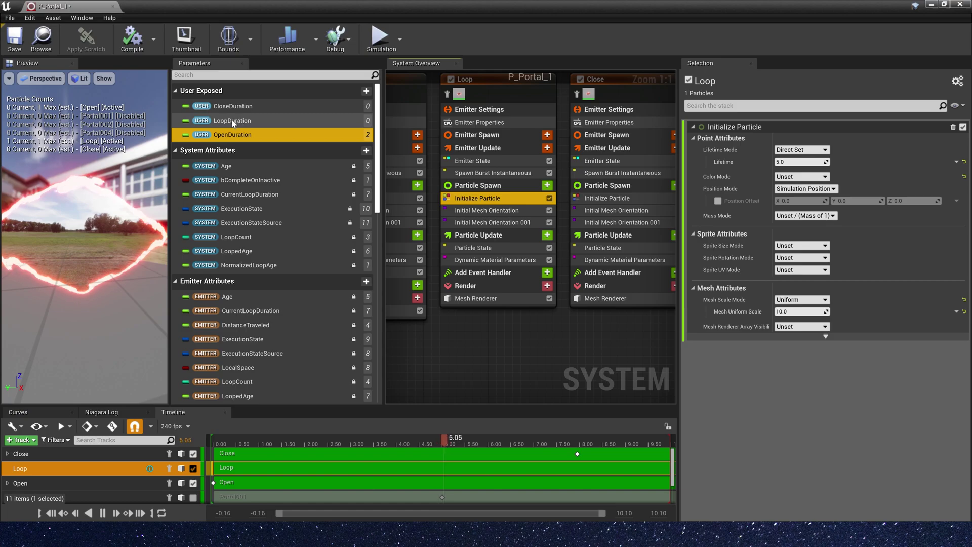
# - Link the Loop emitter's particle Lifetime to the LoopDuration parameter and set that user parameter to 5
pyautogui.moveTo(273, 122); pyautogui.dragTo(785, 163)
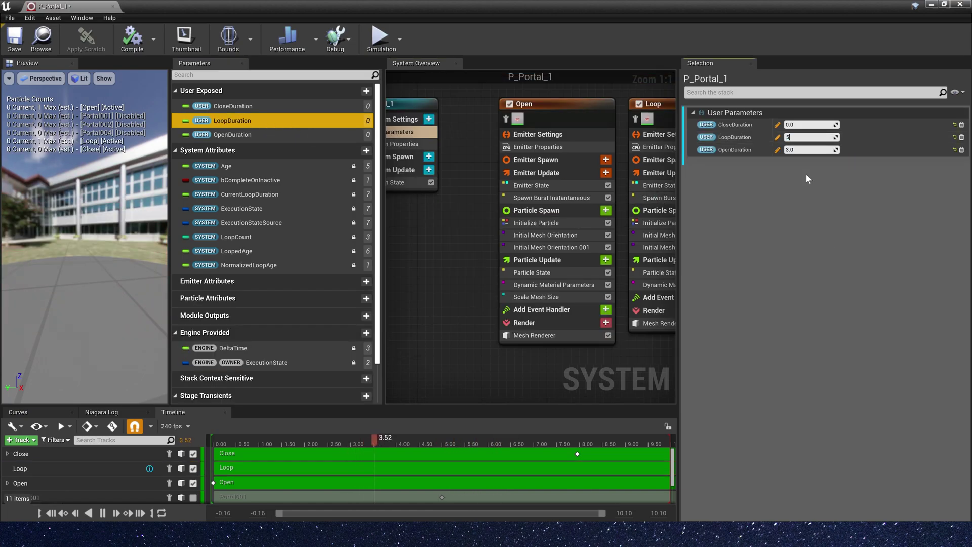
pyautogui.press('Return')
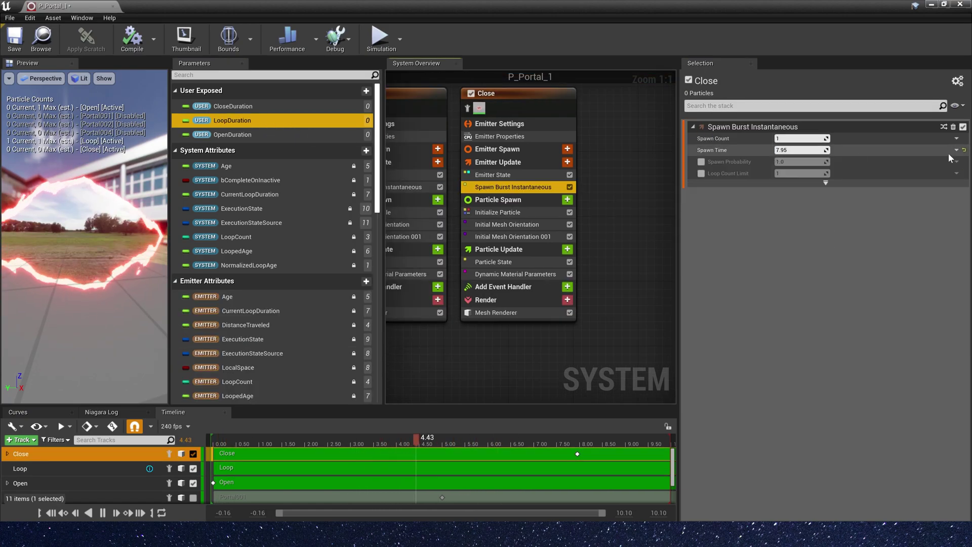
# - Drive the Close emitter's burst Spawn Time with nested Add Float inputs summing OpenDuration, LoopDuration and a small negative offset
pyautogui.click(957, 150)
pyautogui.write('ad')
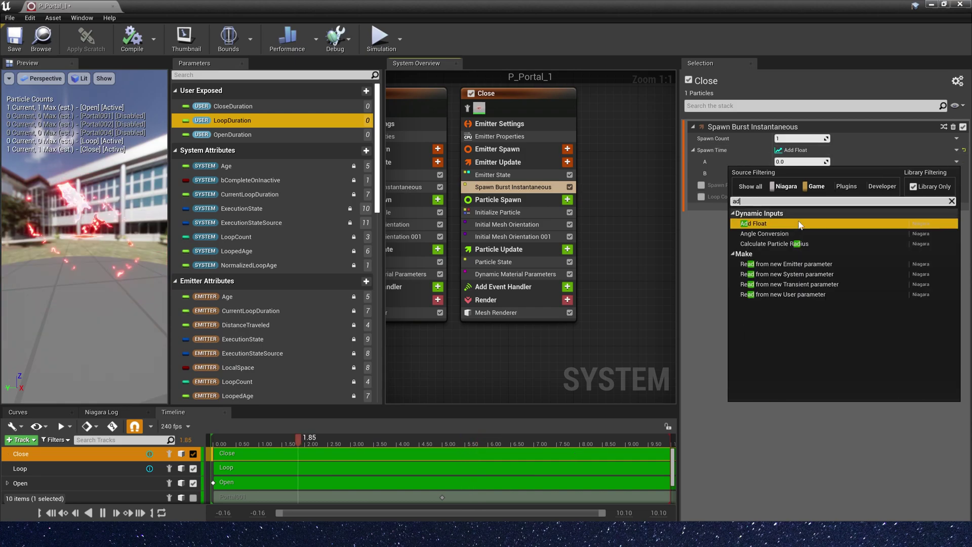
pyautogui.click(765, 224)
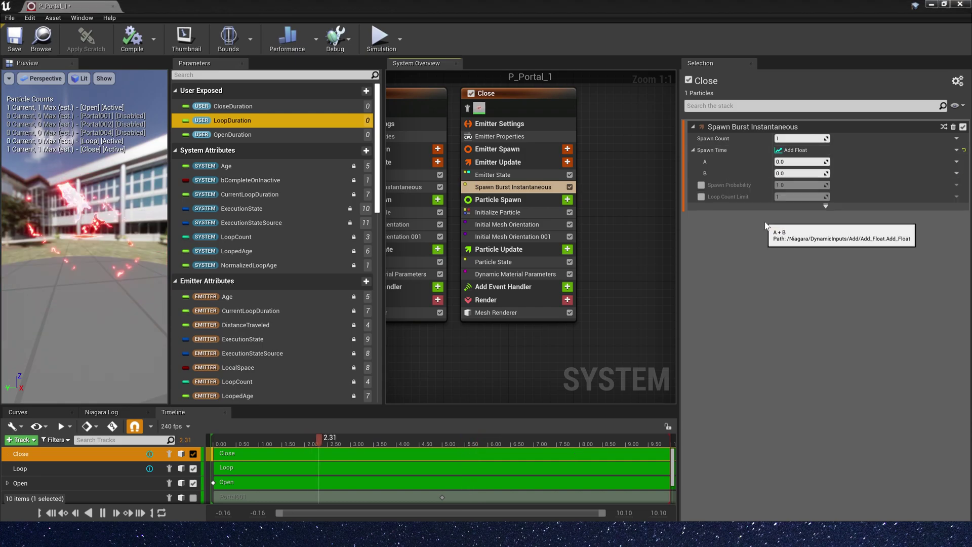
pyautogui.moveTo(231, 134); pyautogui.dragTo(800, 174)
pyautogui.moveTo(248, 123); pyautogui.dragTo(813, 186)
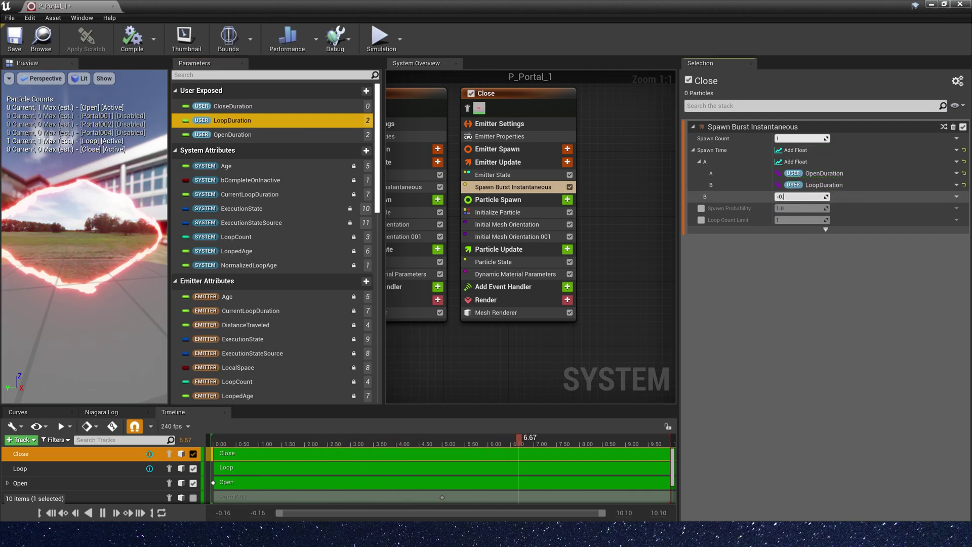
pyautogui.press('Return')
# - Link the Close emitter's particle Lifetime to the CloseDuration parameter and set that user parameter to 3
pyautogui.click(497, 212)
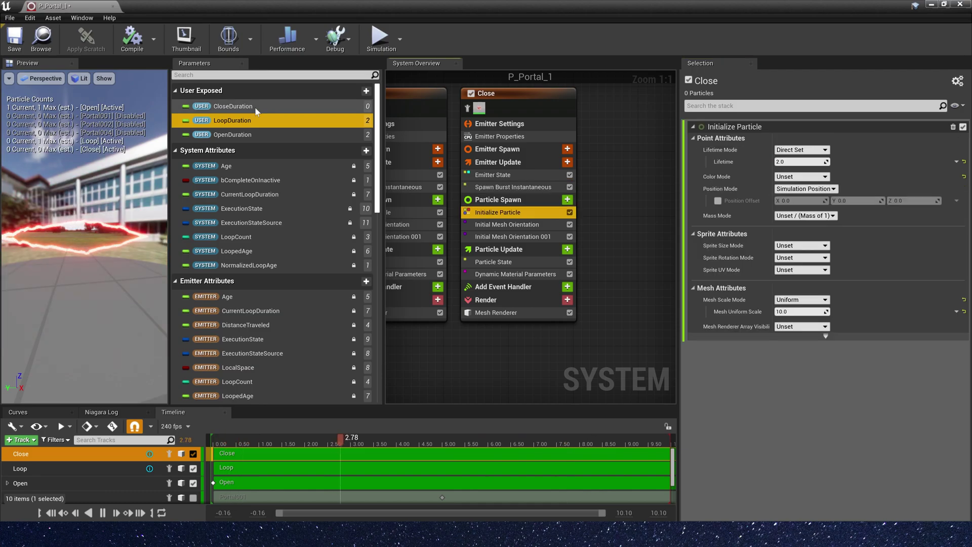
pyautogui.click(253, 107)
pyautogui.moveTo(221, 107); pyautogui.dragTo(817, 162)
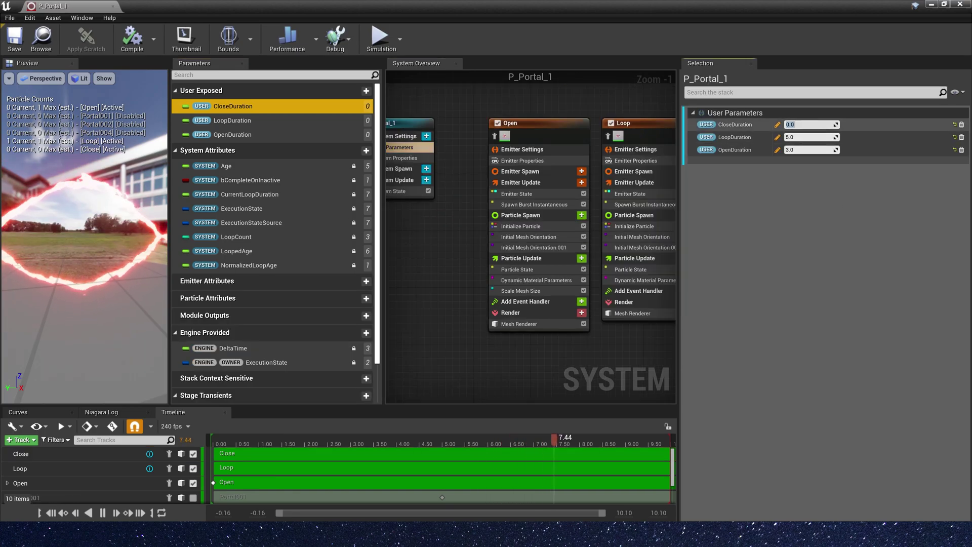
pyautogui.moveTo(440, 91); pyautogui.dragTo(671, 115, button='right')
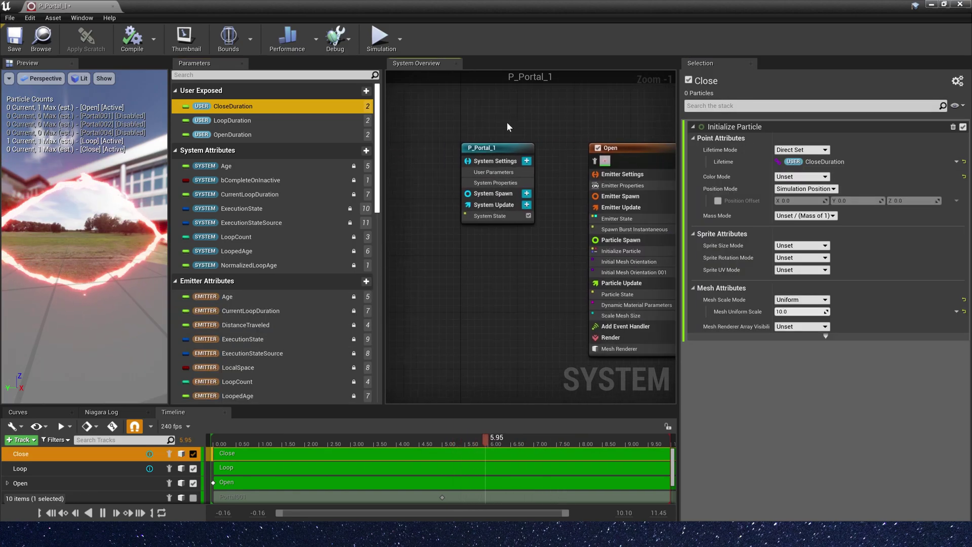
pyautogui.click(500, 183)
pyautogui.click(501, 173)
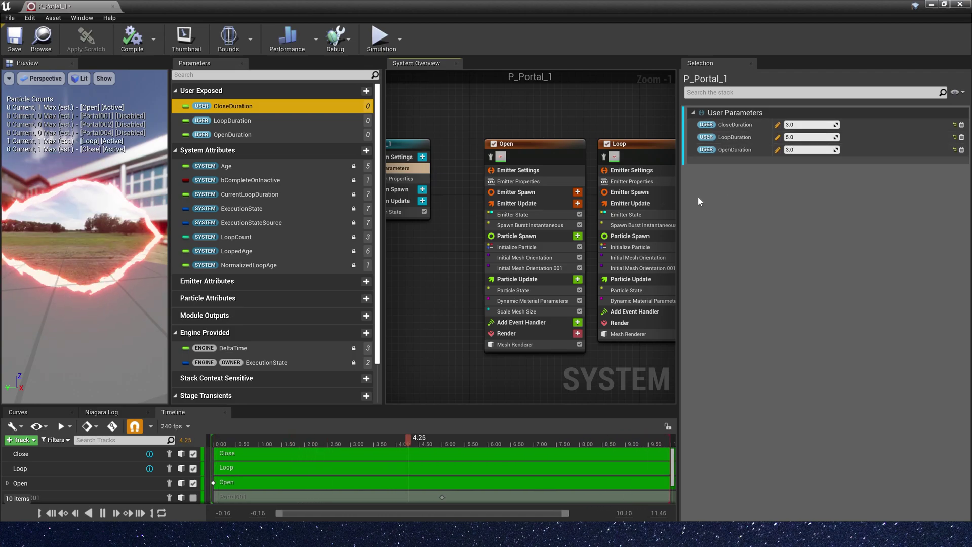
# - Set the user parameters OpenDuration to 1, LoopDuration to 2 and CloseDuration to 1
pyautogui.click(808, 150)
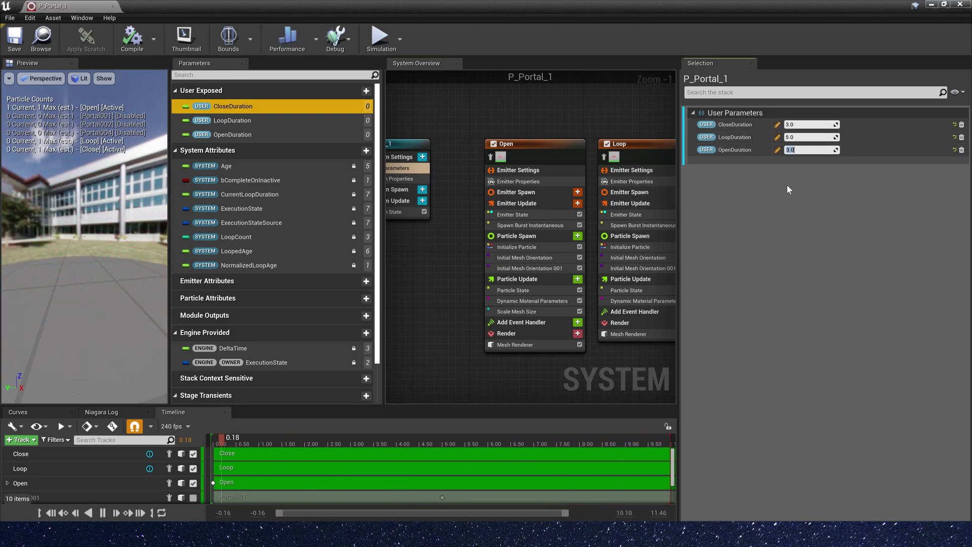
pyautogui.write('1')
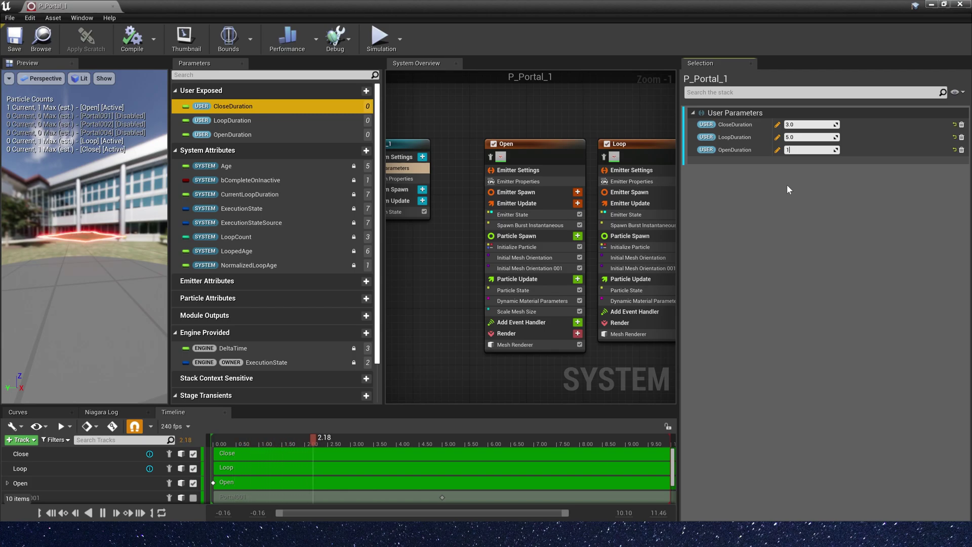
pyautogui.hotkey('shift', 'Tab')
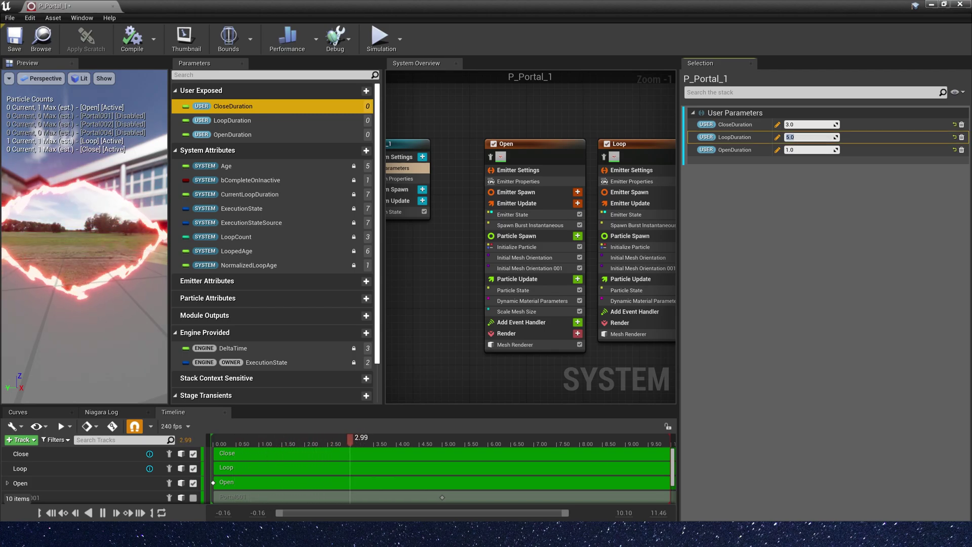
pyautogui.write('2')
pyautogui.press('Tab')
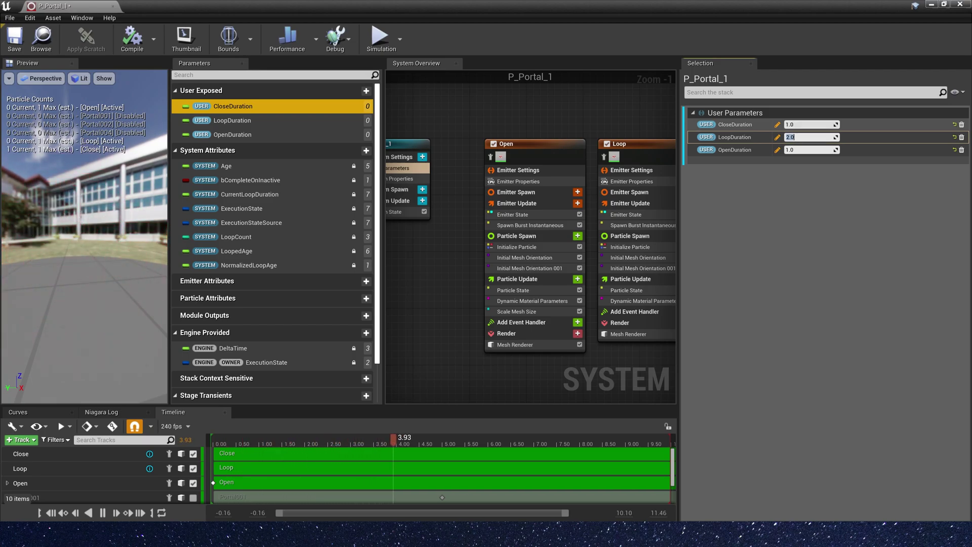
pyautogui.click(553, 119)
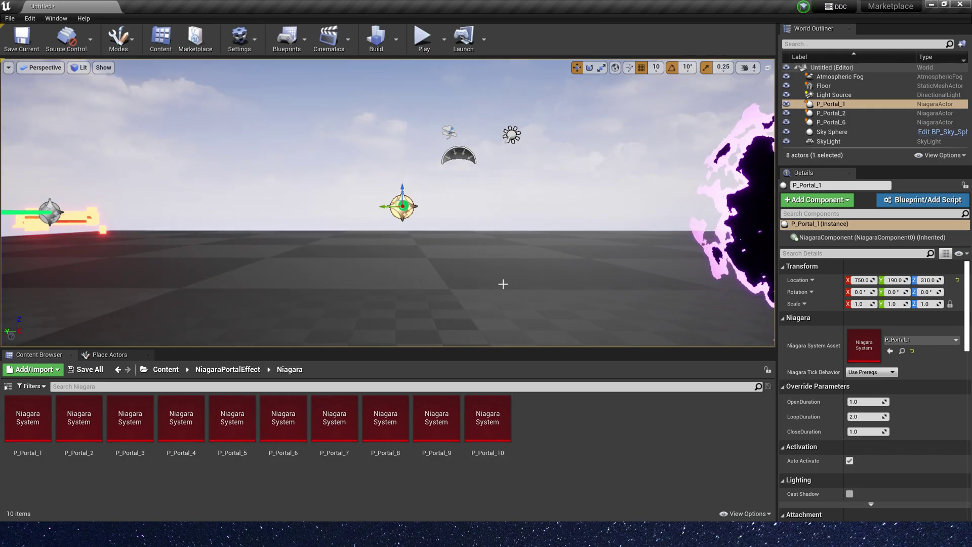
# - Reopen P_Portal_1, set the Emitter State Loop Behavior to Once for the Open, Loop and Close emitters, and save the system
pyautogui.doubleClick(45, 422)
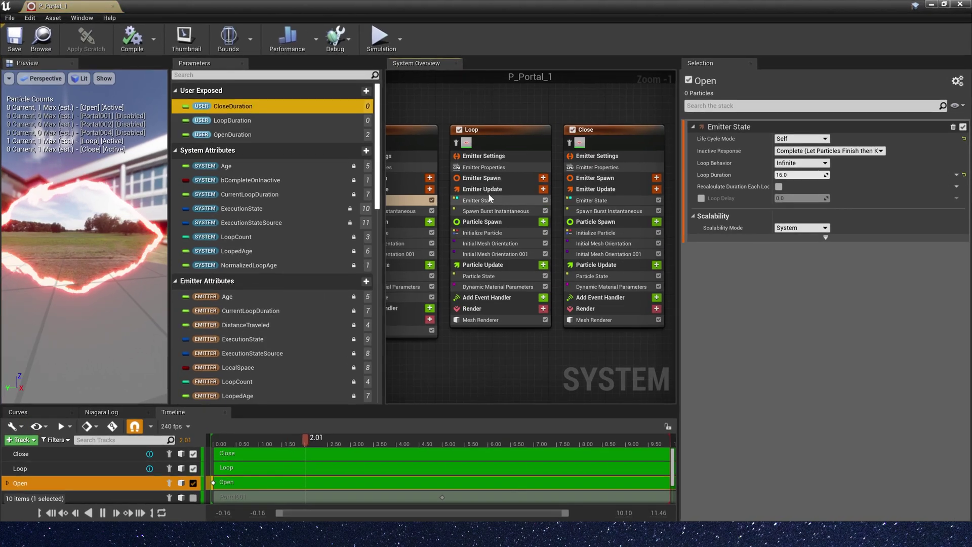
pyautogui.click(805, 163)
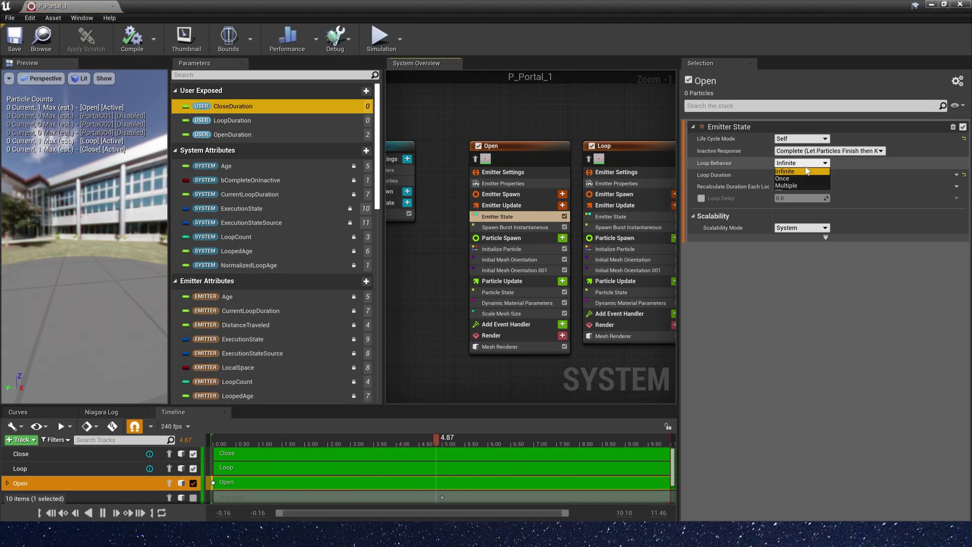
pyautogui.click(785, 179)
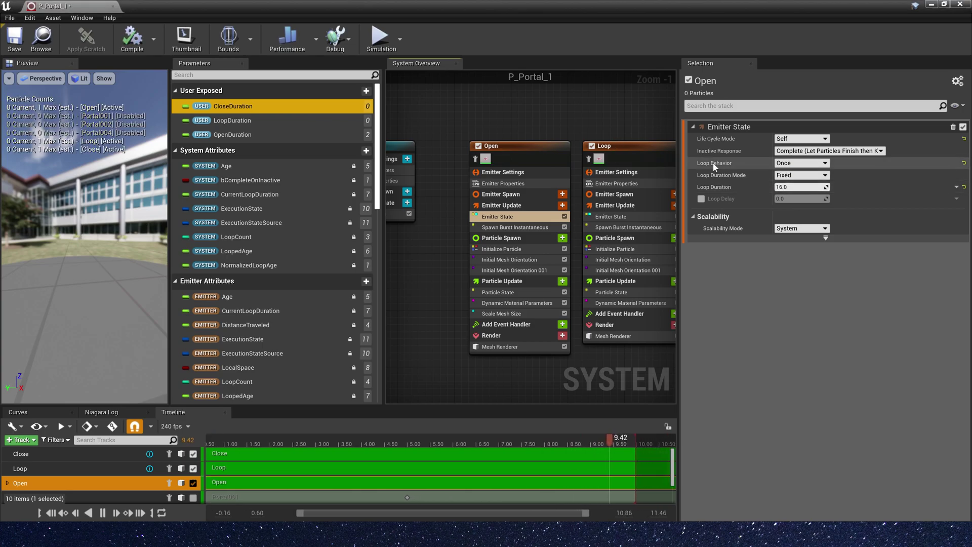
pyautogui.click(552, 213)
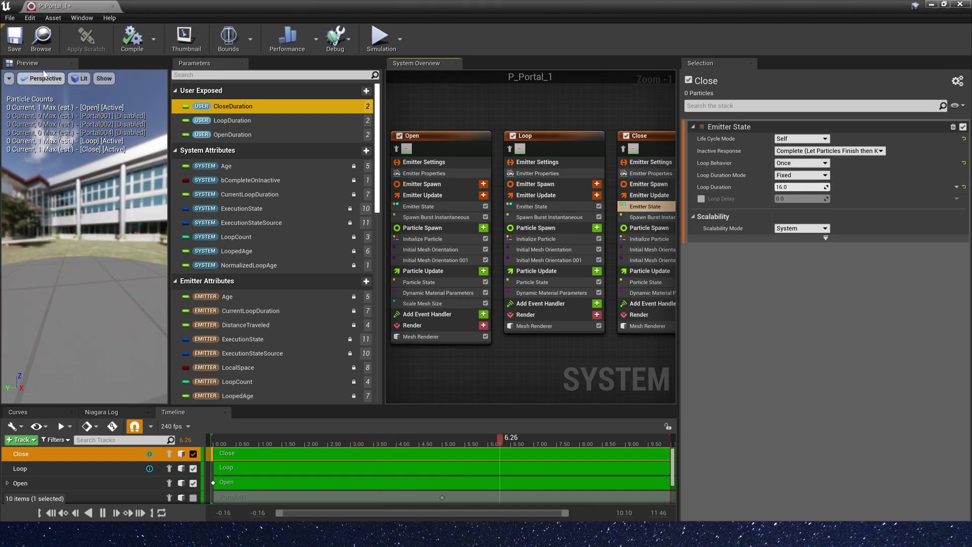
pyautogui.click(14, 40)
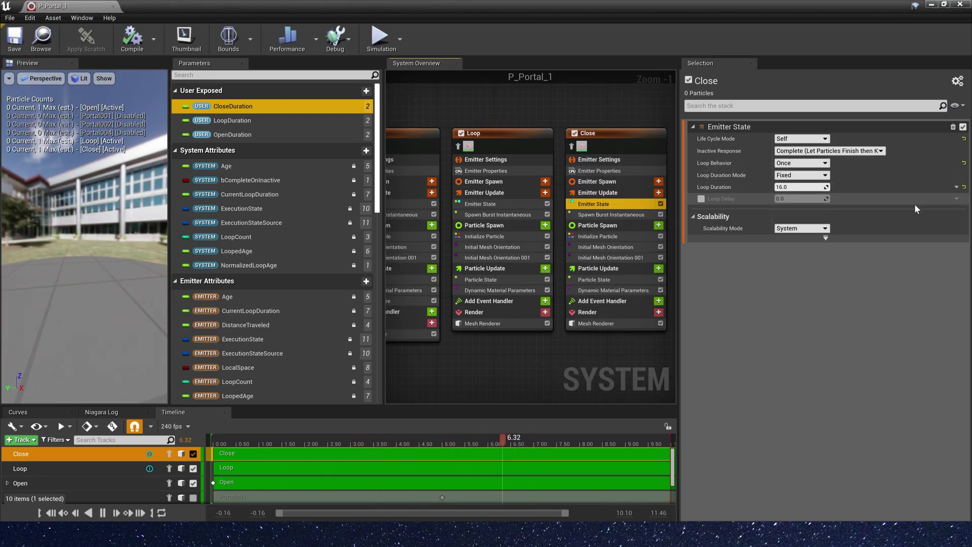
# - Replace the Close emitter's Loop Duration with nested Add Float inputs summing CloseDuration, LoopDuration and OpenDuration
pyautogui.click(956, 186)
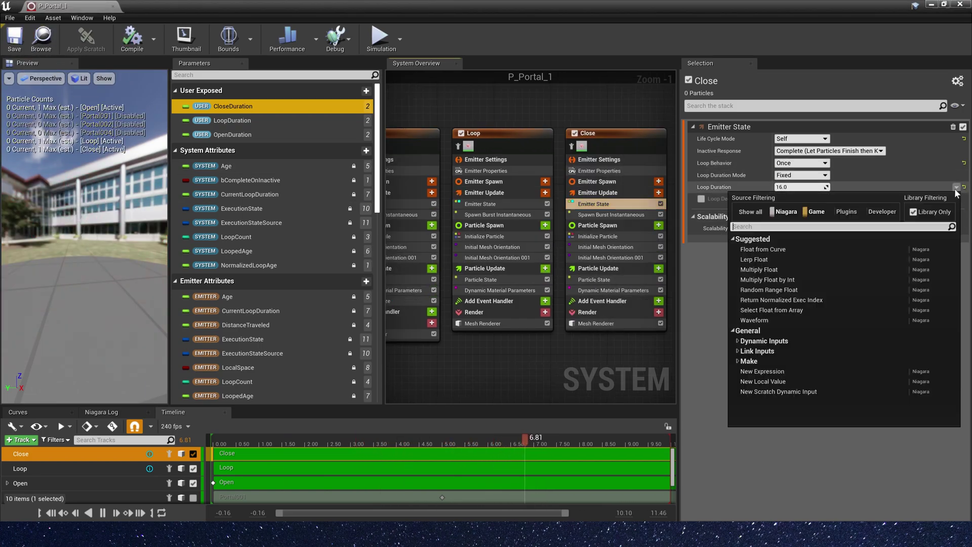
pyautogui.write('add')
pyautogui.press('Return')
pyautogui.click(956, 198)
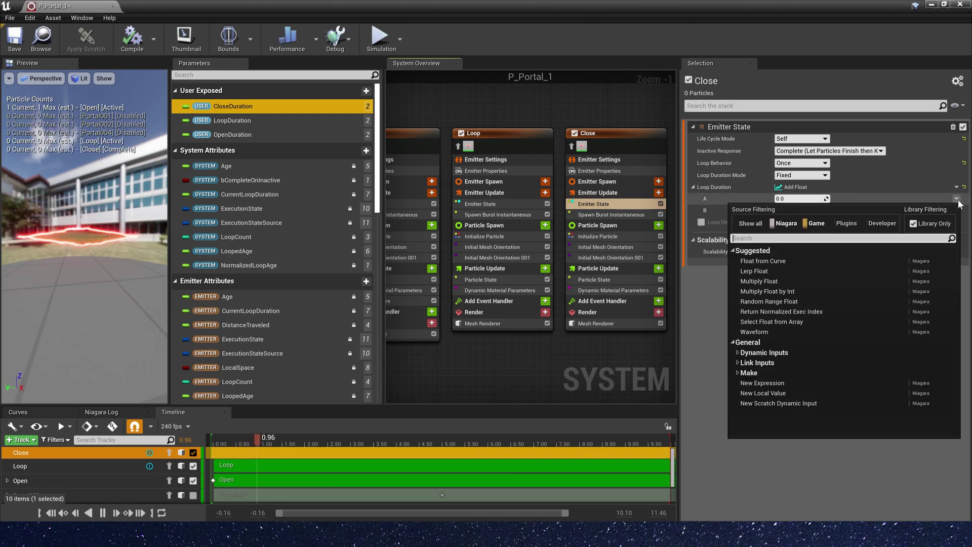
pyautogui.write('add')
pyautogui.press('Return')
pyautogui.moveTo(242, 105); pyautogui.dragTo(808, 226)
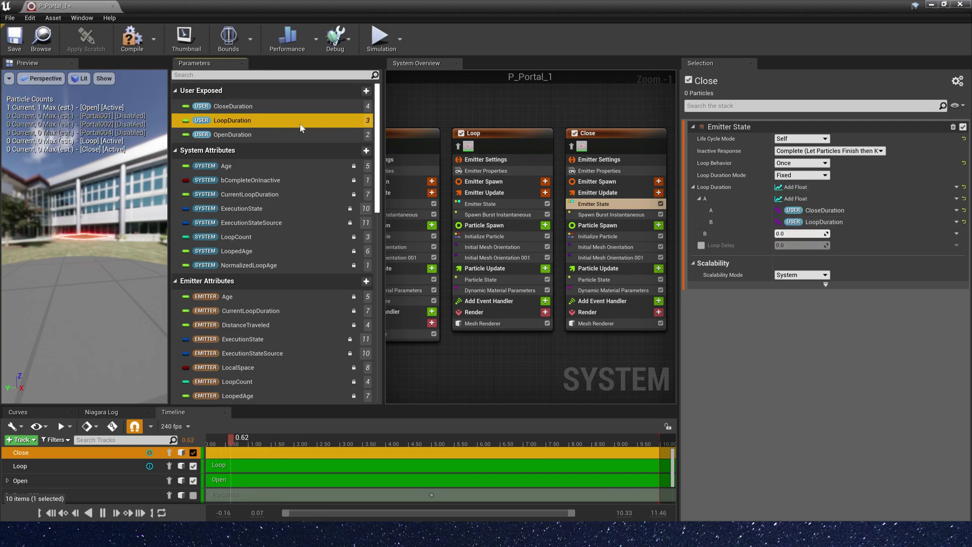
pyautogui.moveTo(232, 134); pyautogui.dragTo(798, 234)
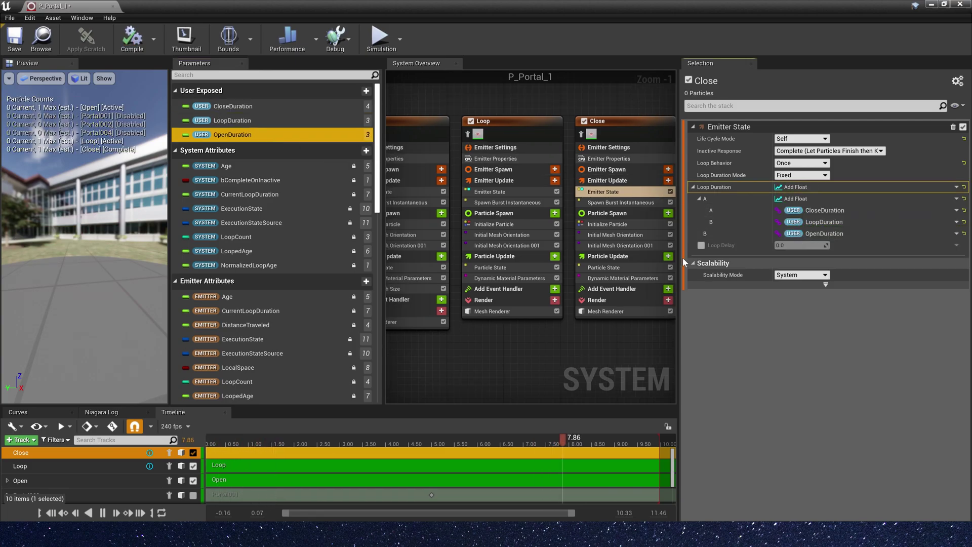
# - Apply the same three-parameter Loop Duration sum to the Emitter State of the Loop and Open emitters
pyautogui.click(486, 192)
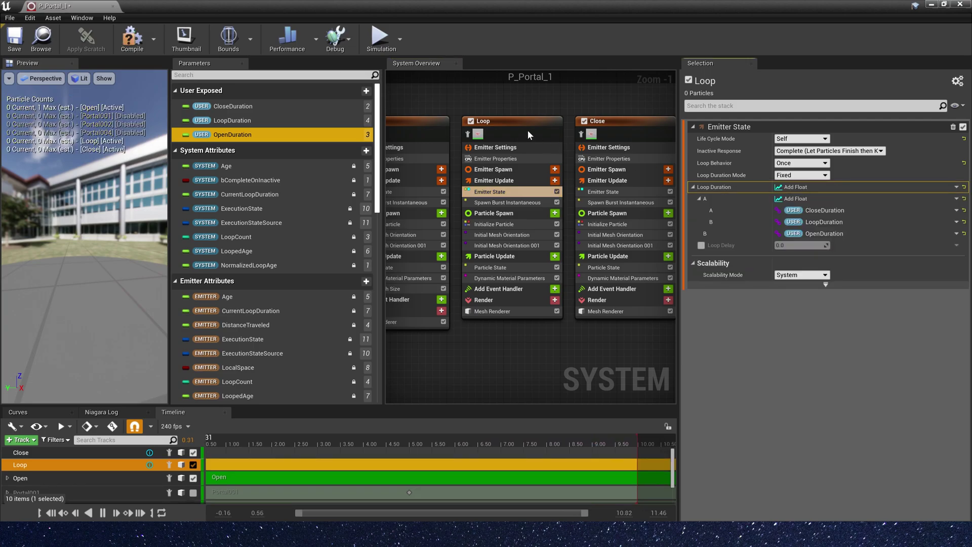
pyautogui.click(602, 191)
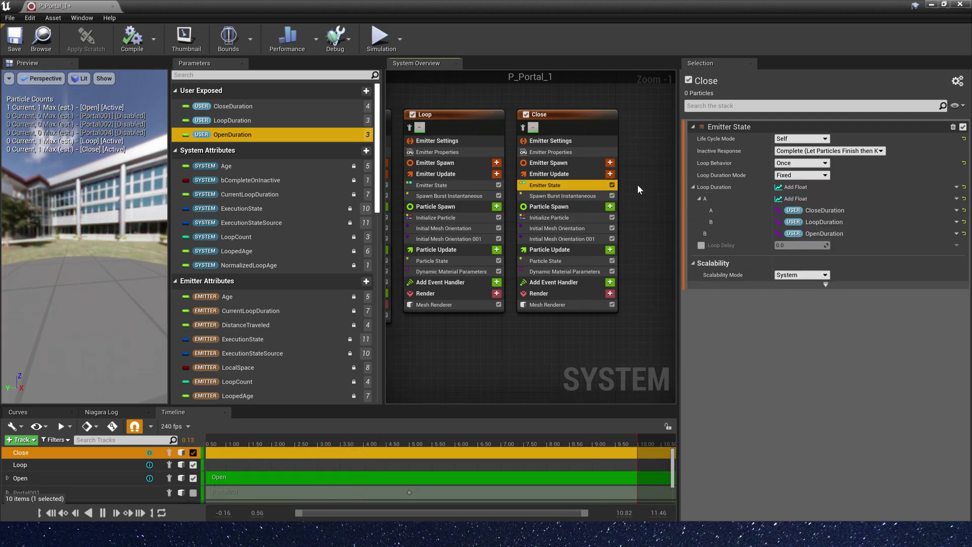